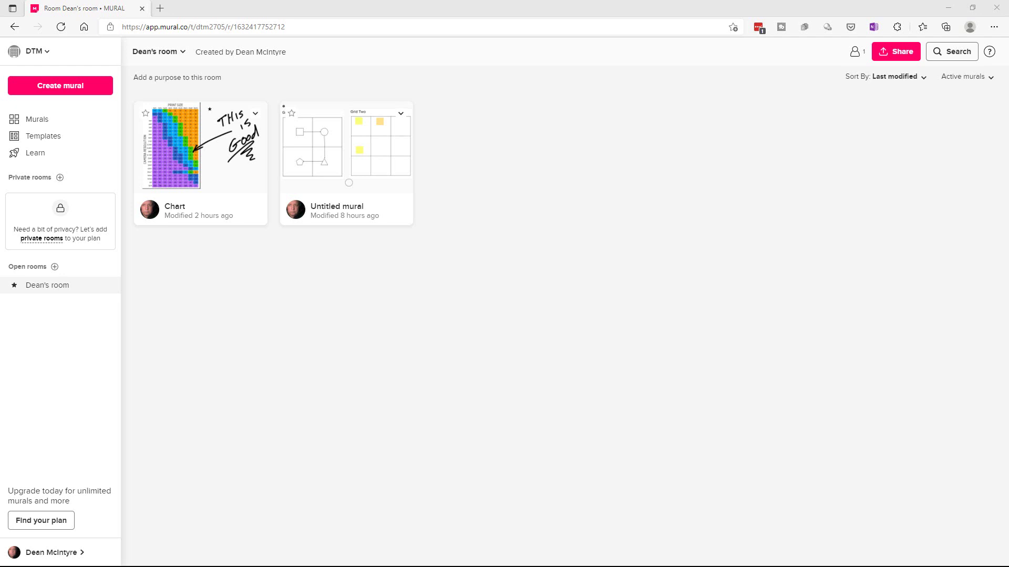
Open the Create mural dialog and browse the Brainstorm templates.
click(56, 90)
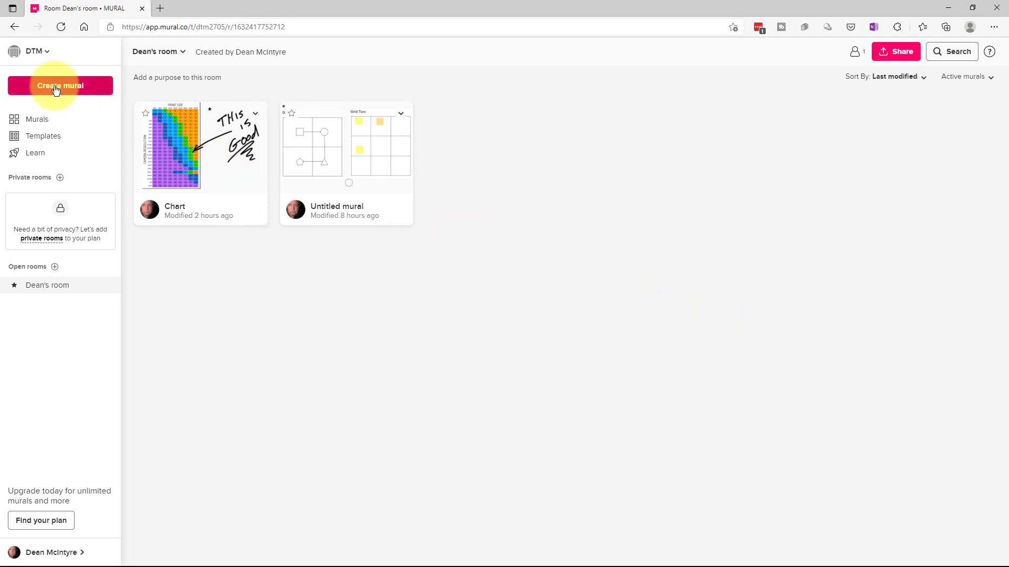
click(56, 90)
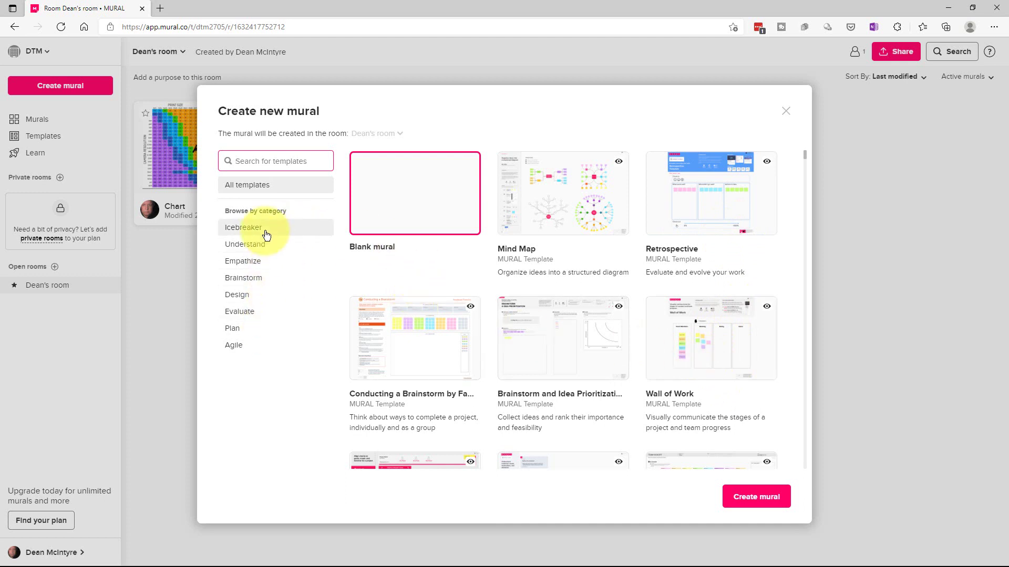
click(262, 283)
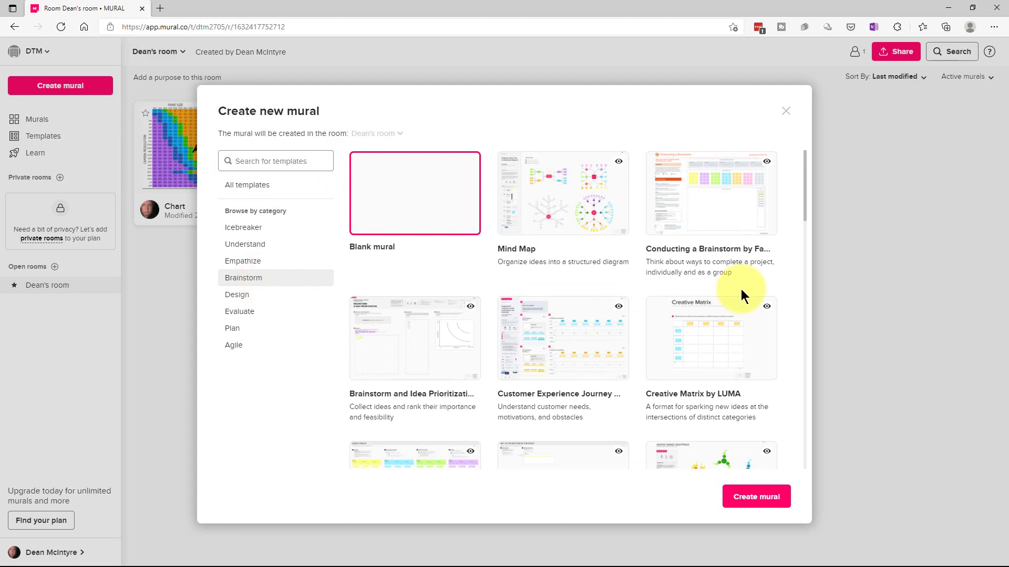
scroll(667, 265, down, 6)
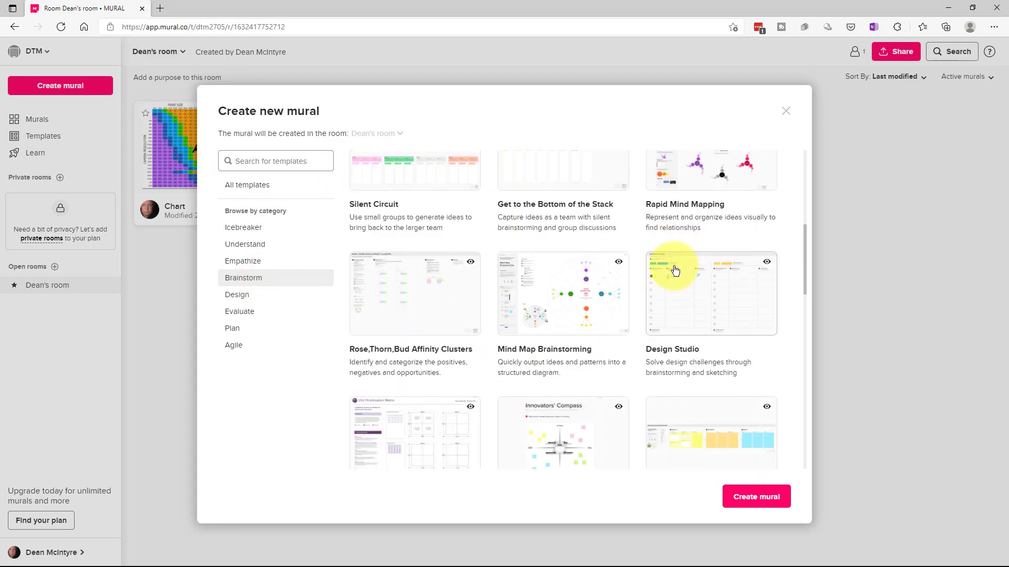
scroll(675, 265, down, 4)
scroll(679, 266, up, 10)
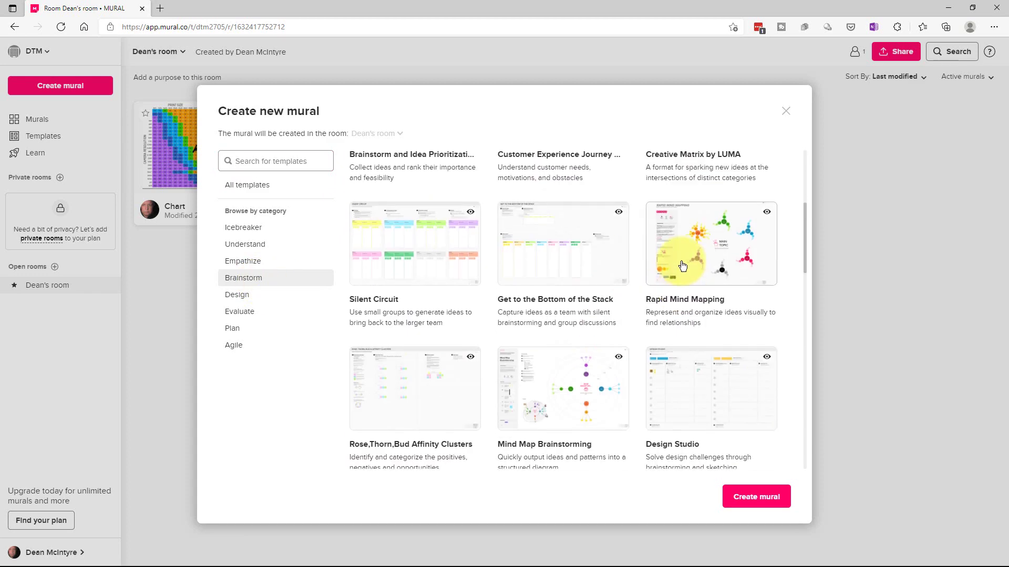
Search the templates for 'kan', then clear the search to show every template.
click(254, 163)
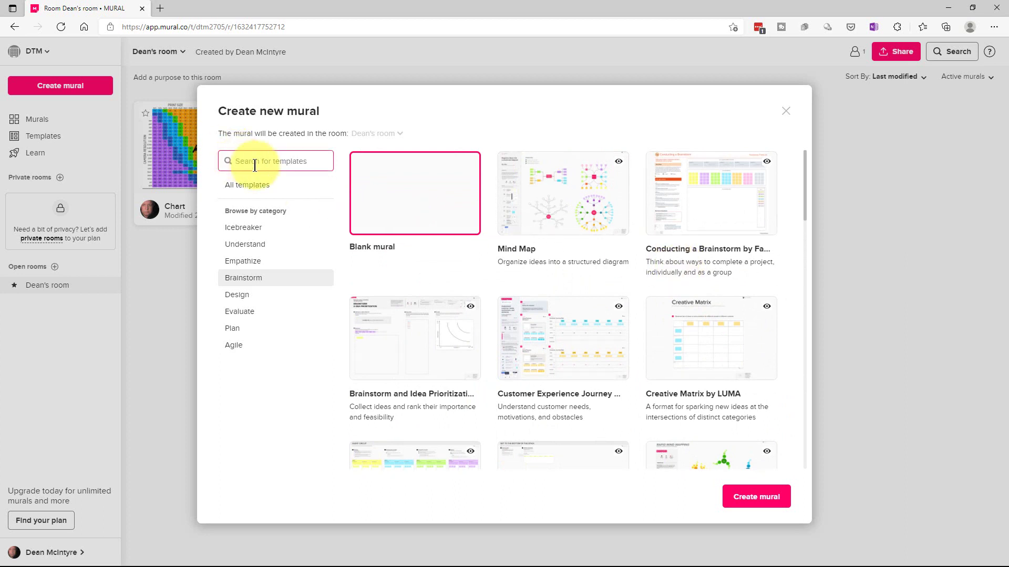
text(ka)
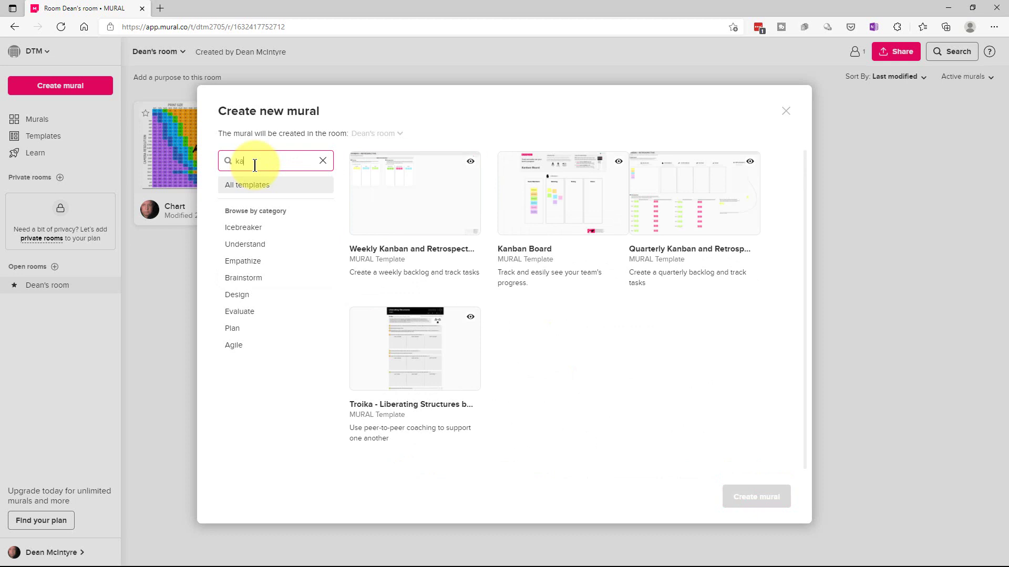
text(nban)
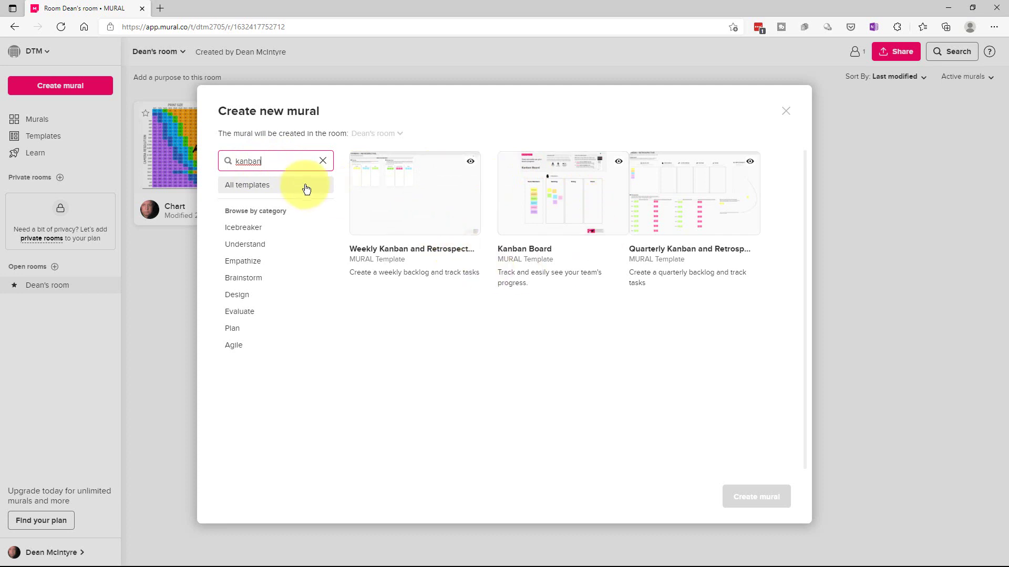
click(323, 161)
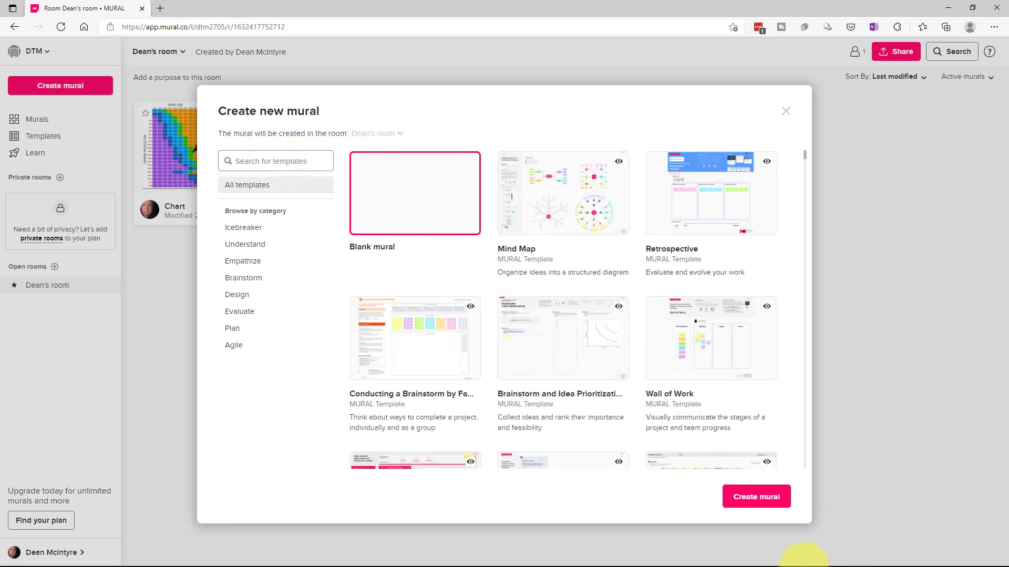
Create a blank untitled mural, switch to Move mode, and pan across the empty board.
click(765, 506)
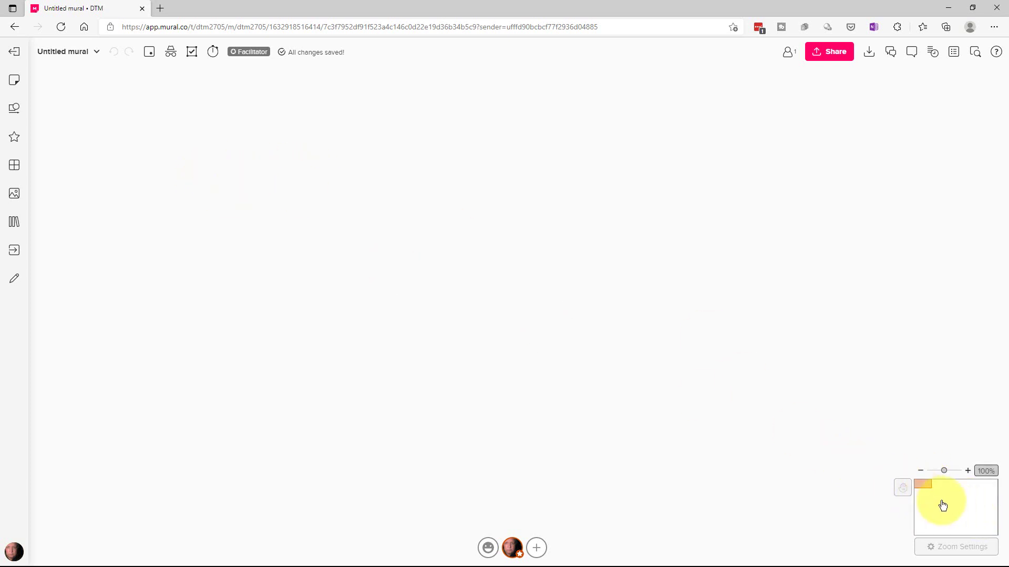
click(903, 489)
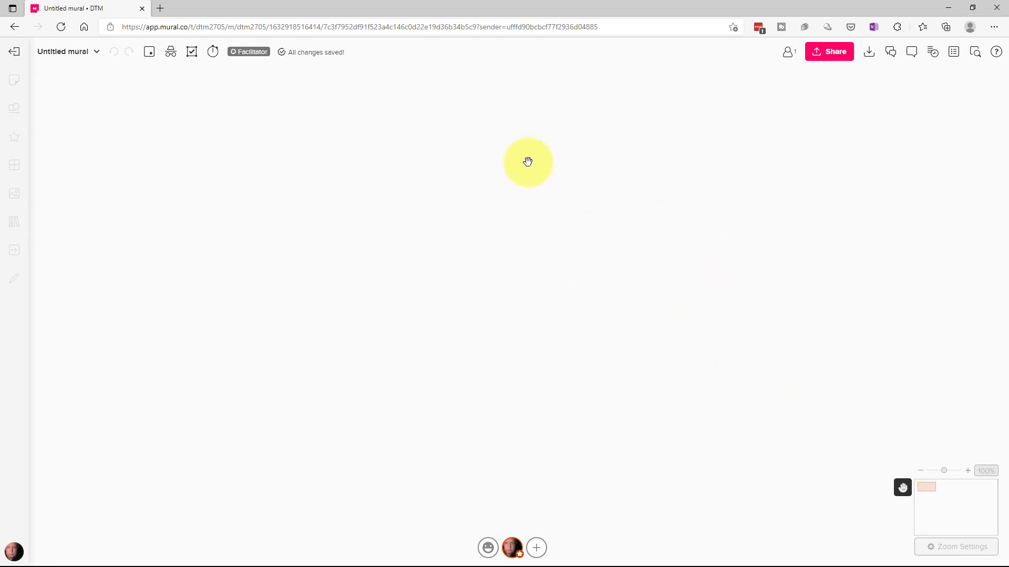
drag(745, 363, 614, 189)
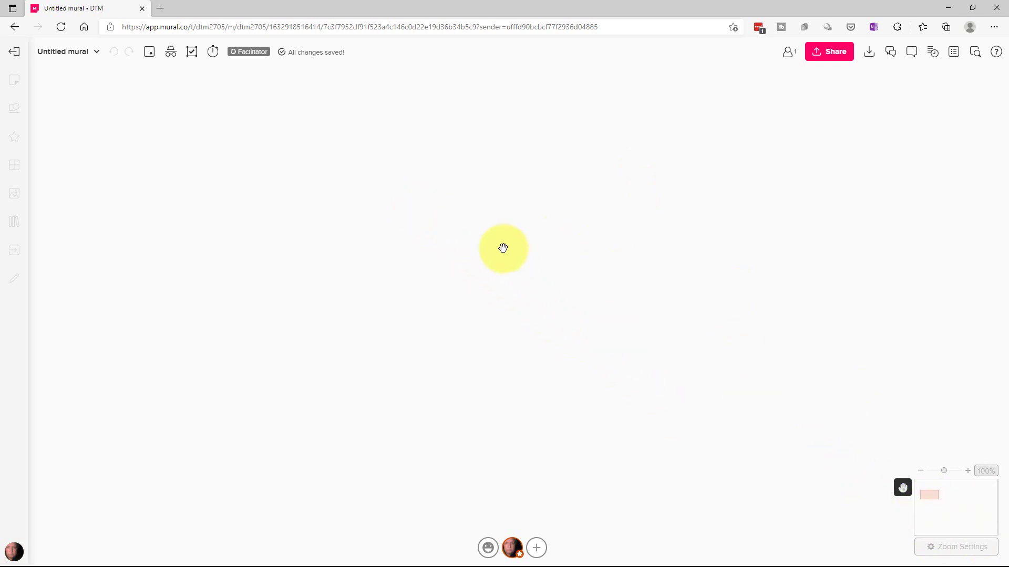
drag(490, 339, 223, 276)
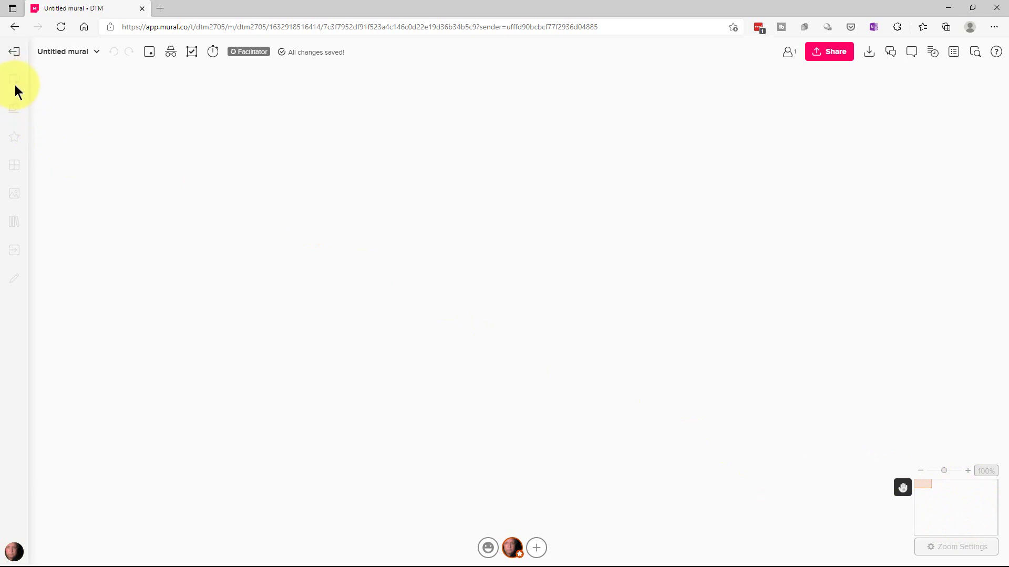
Re-enable editing and place a title with a text box below it on the board.
click(903, 491)
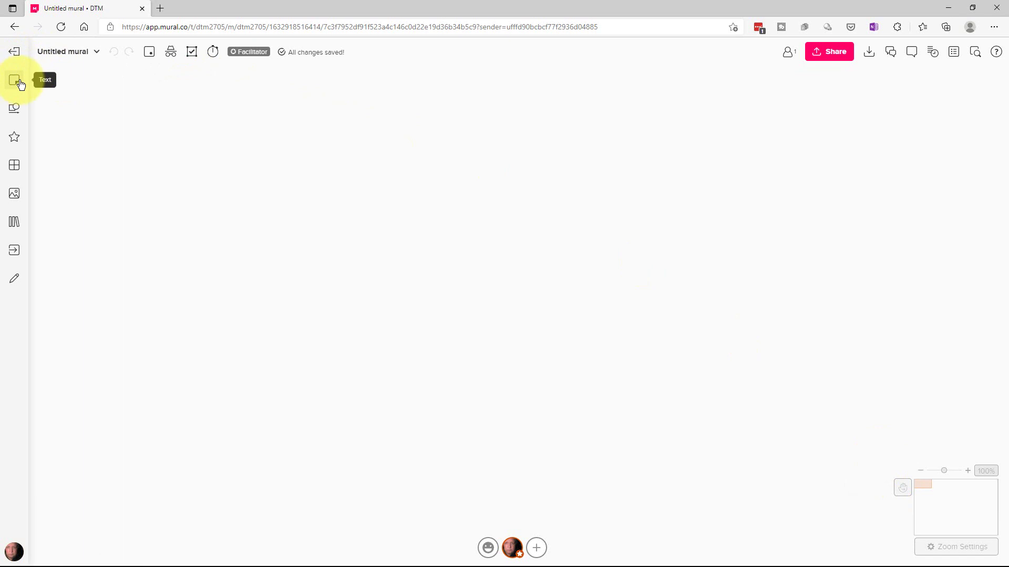
click(20, 85)
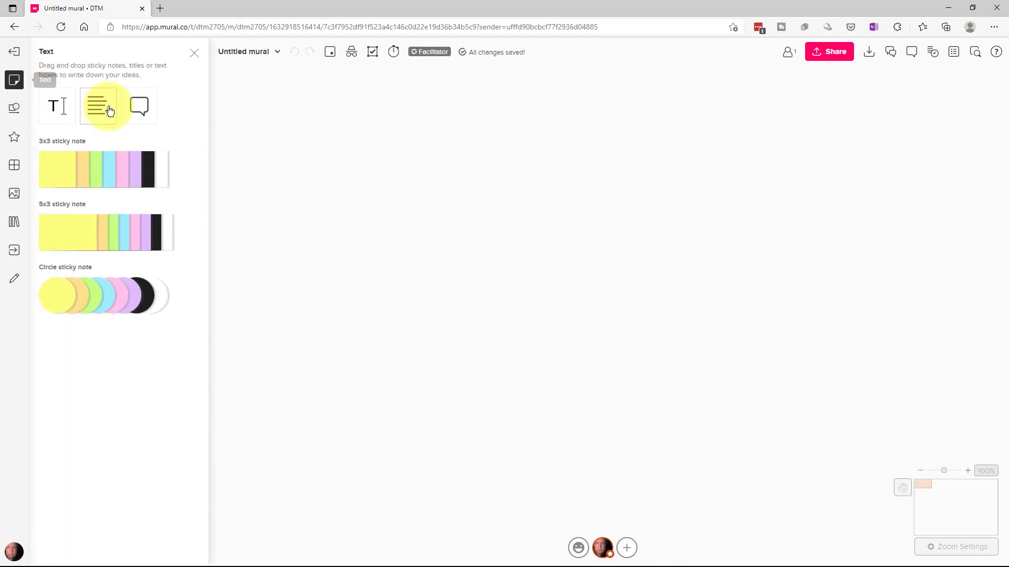
drag(53, 115, 338, 137)
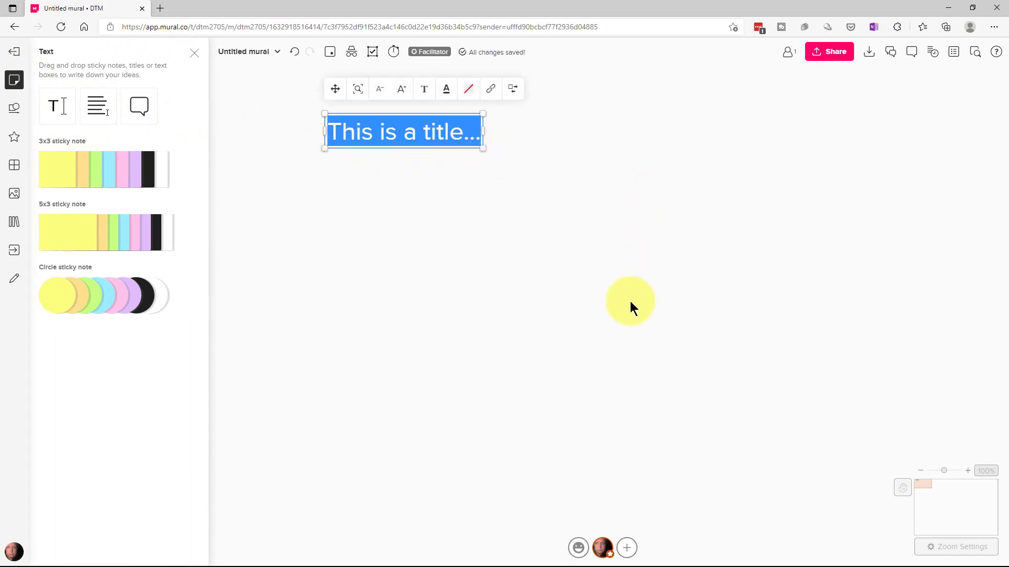
drag(98, 107, 345, 181)
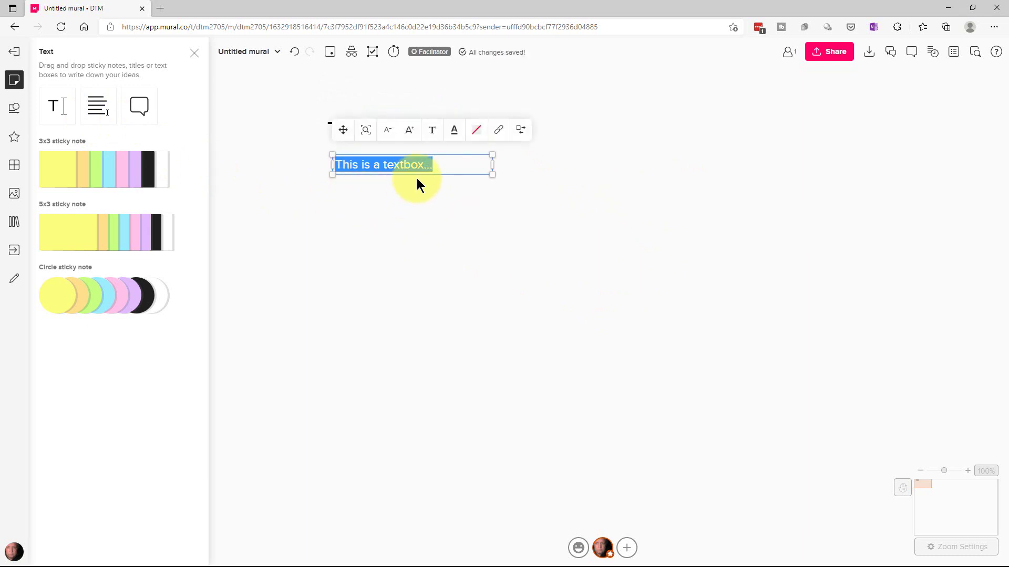
click(640, 176)
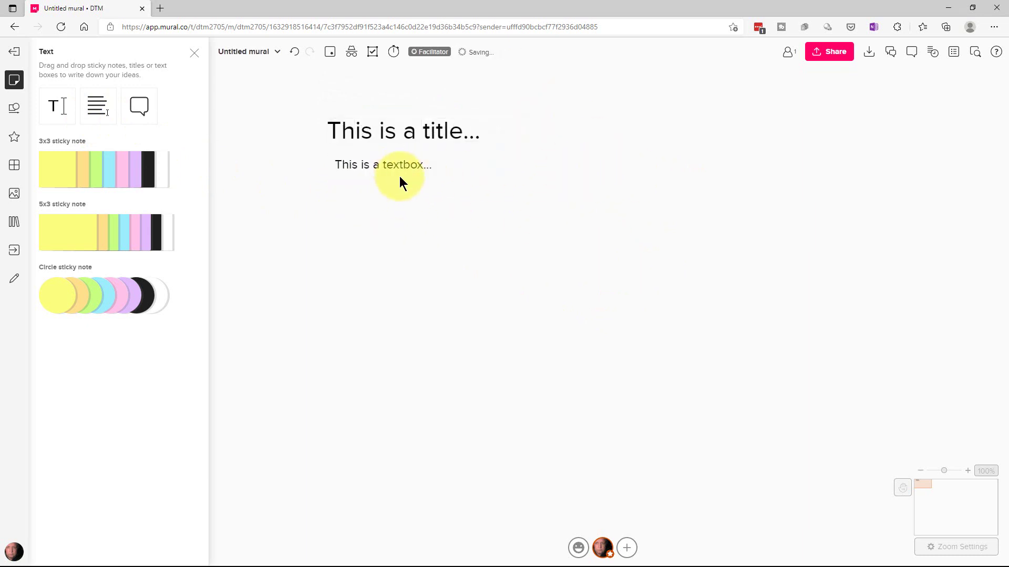
drag(407, 171, 417, 196)
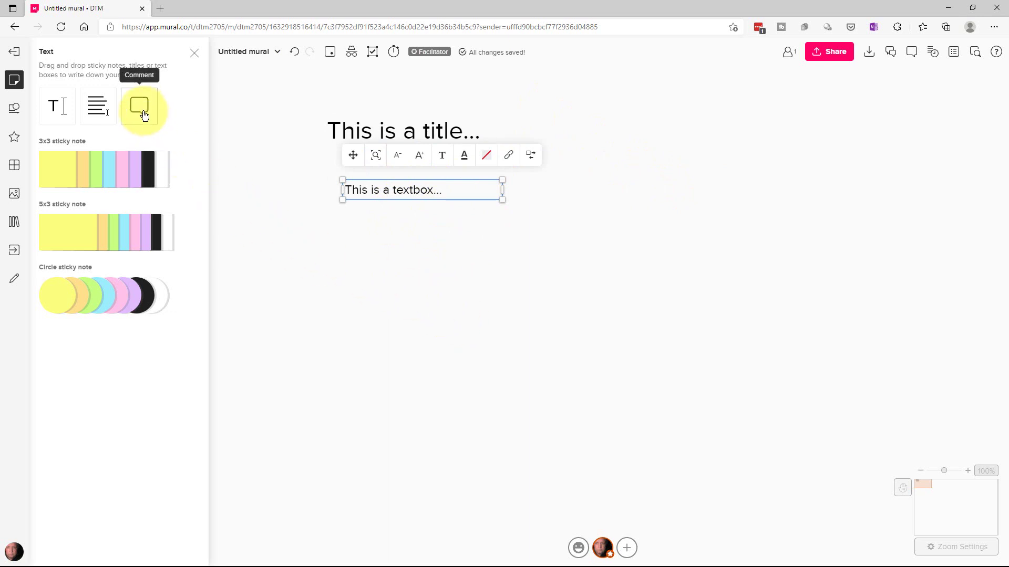
Attach a comment beside the title, then undo the comment, text box and title.
mouse_move(144, 115)
mouse_down()
mouse_move(534, 155)
mouse_move(490, 140)
mouse_move(527, 146)
mouse_move(513, 135)
mouse_up()
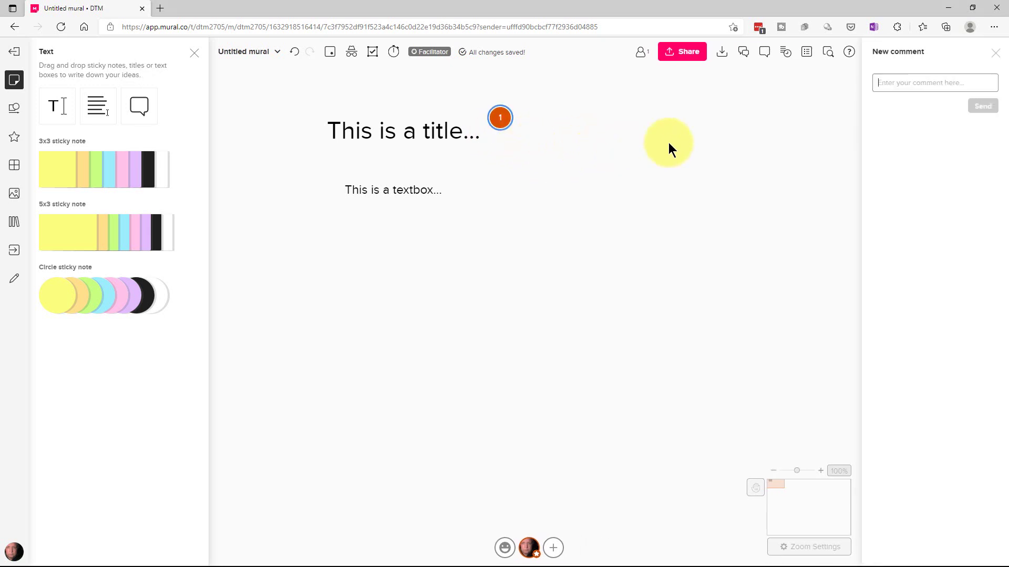
click(976, 84)
click(504, 120)
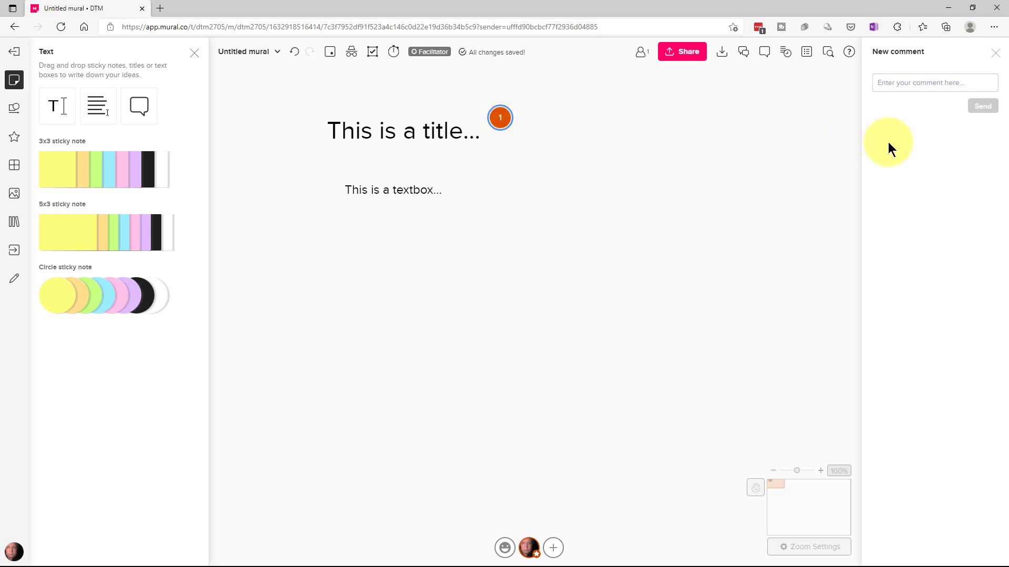
click(298, 53)
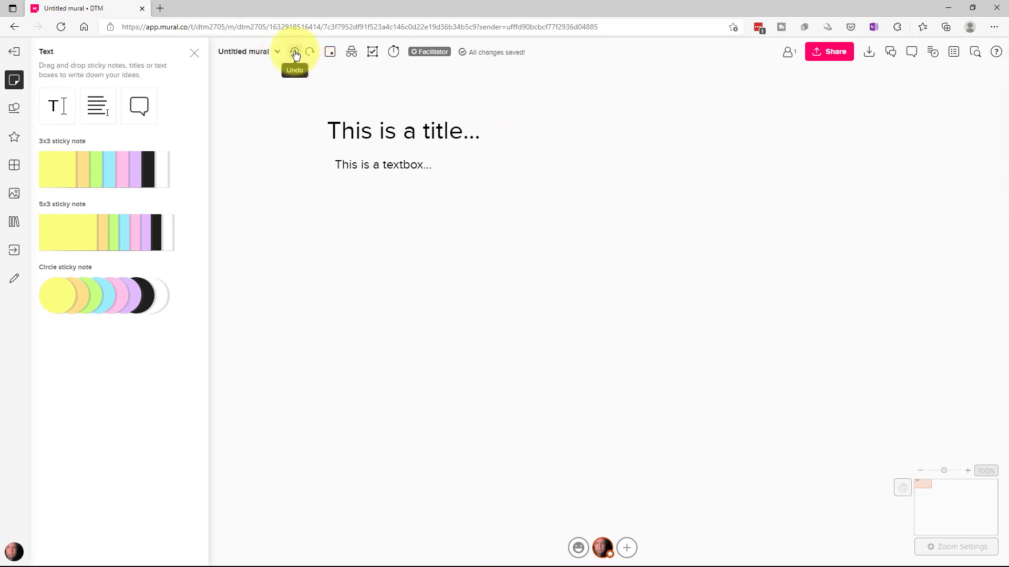
click(298, 54)
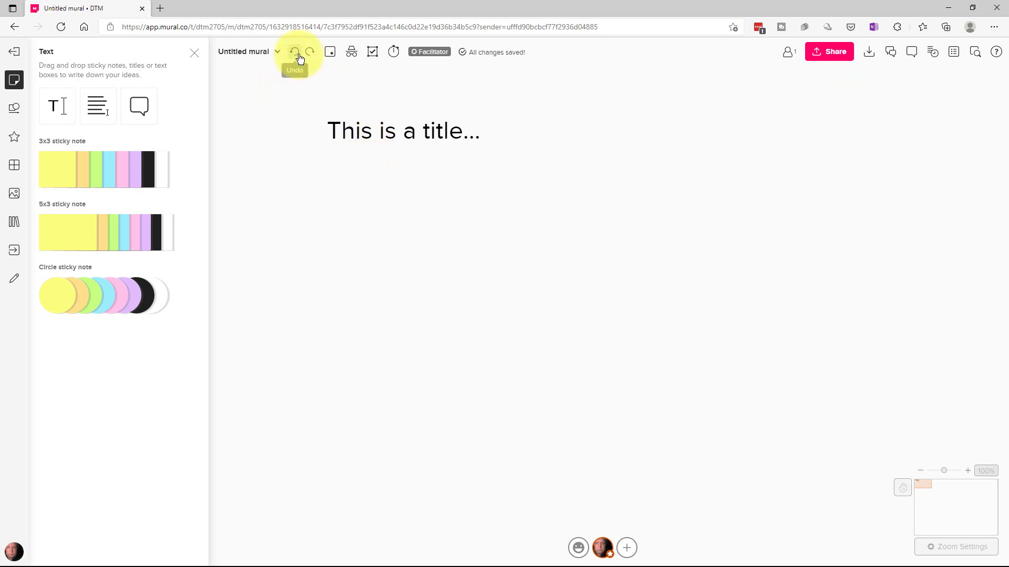
click(297, 57)
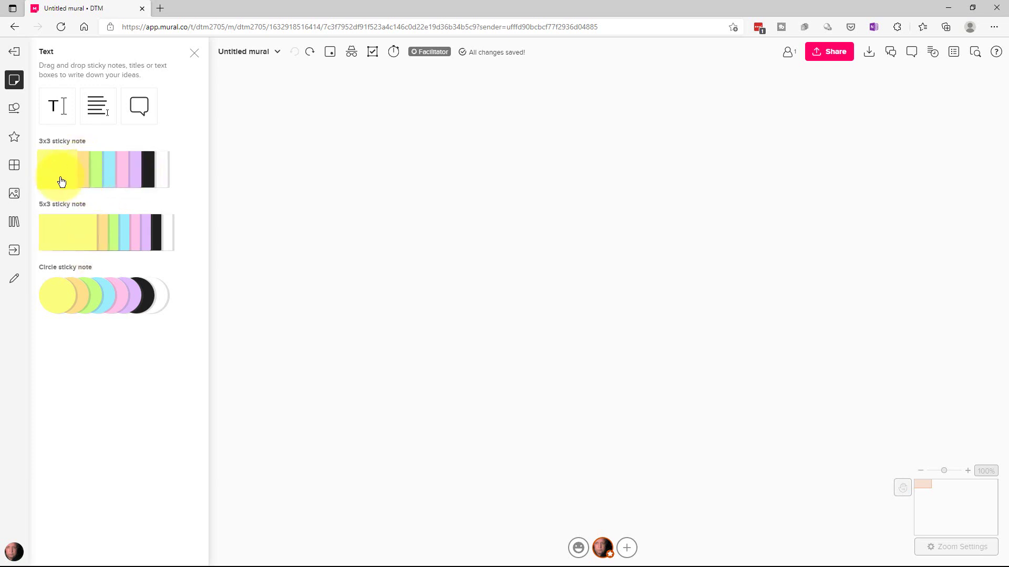
mouse_move(61, 182)
mouse_down()
mouse_move(437, 183)
mouse_move(18, 190)
mouse_move(65, 175)
mouse_up()
click(65, 176)
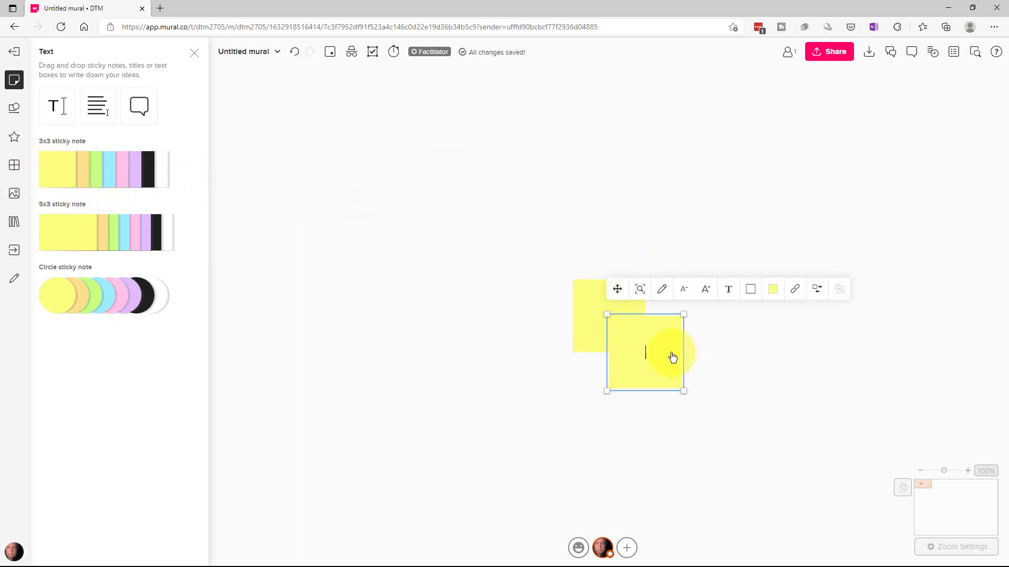
click(827, 349)
click(637, 349)
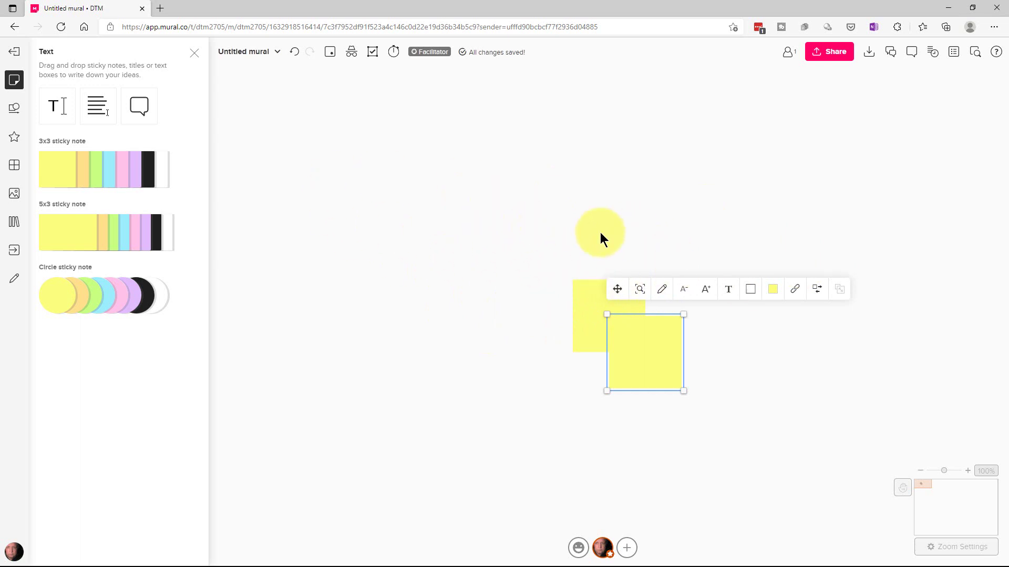
drag(649, 354, 382, 219)
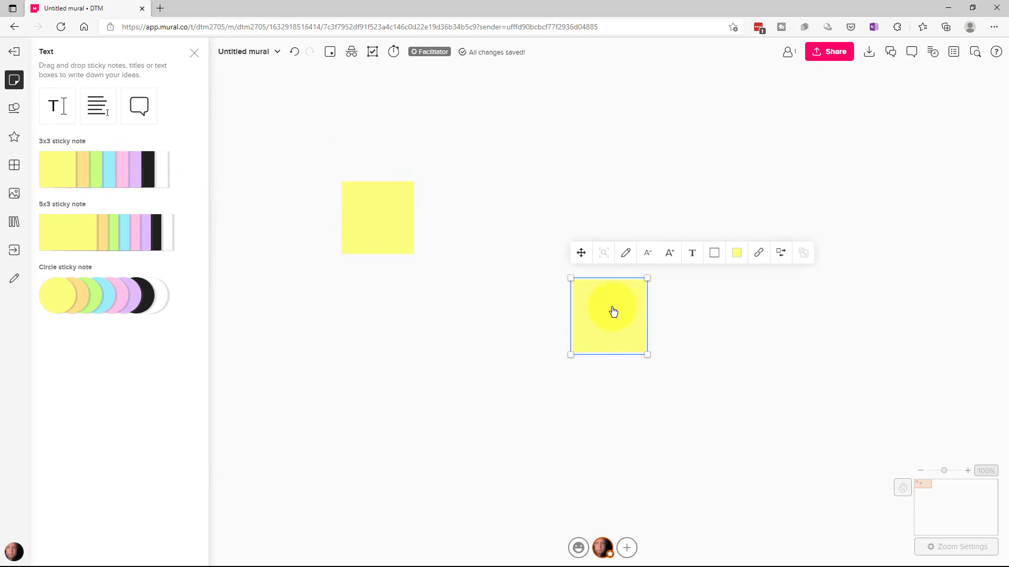
key(Delete)
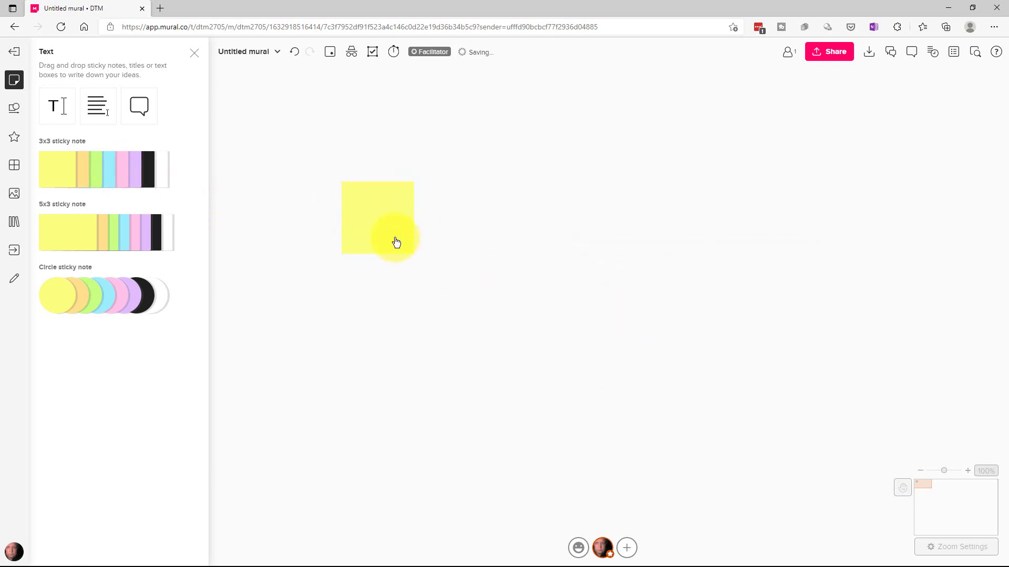
right_click(389, 226)
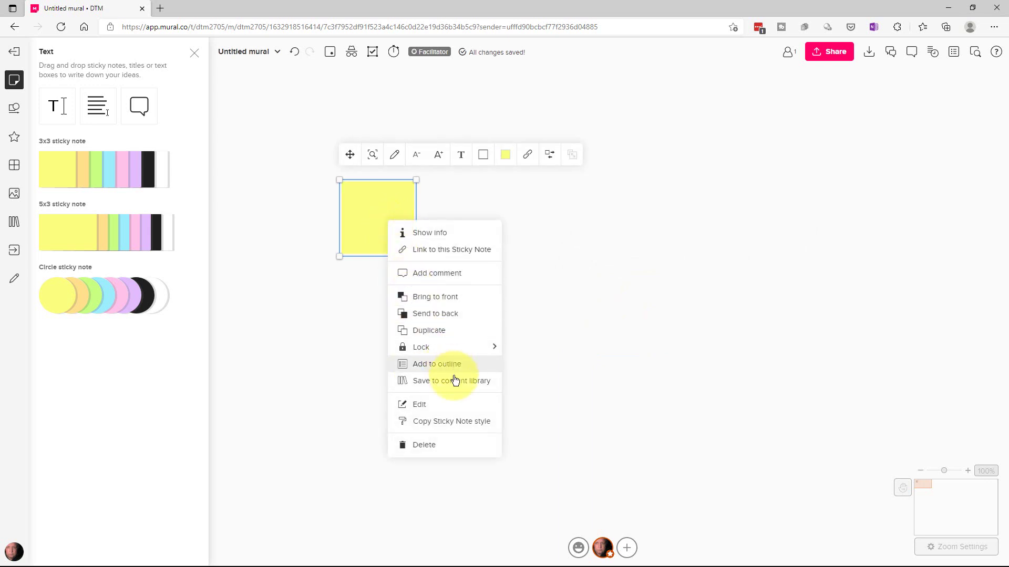
click(443, 448)
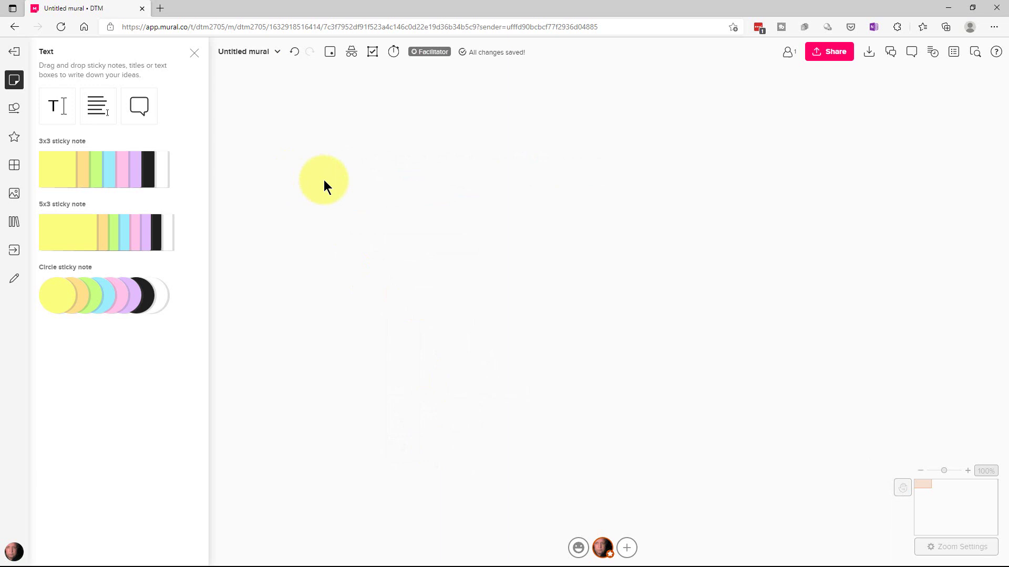
Add a title, increase its font size twice, and bring up the shapes and connectors library.
click(51, 106)
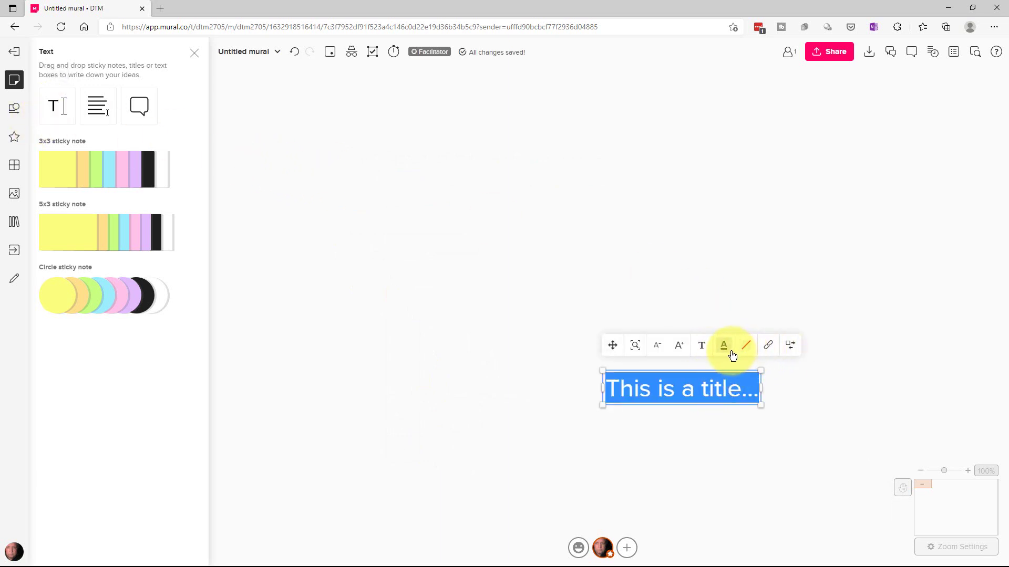
click(683, 355)
click(684, 354)
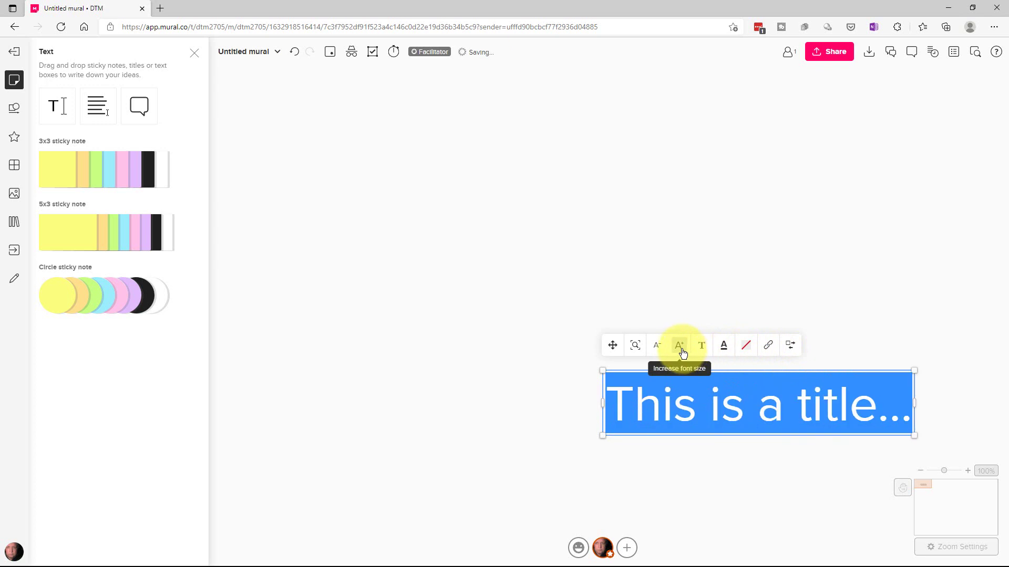
click(749, 351)
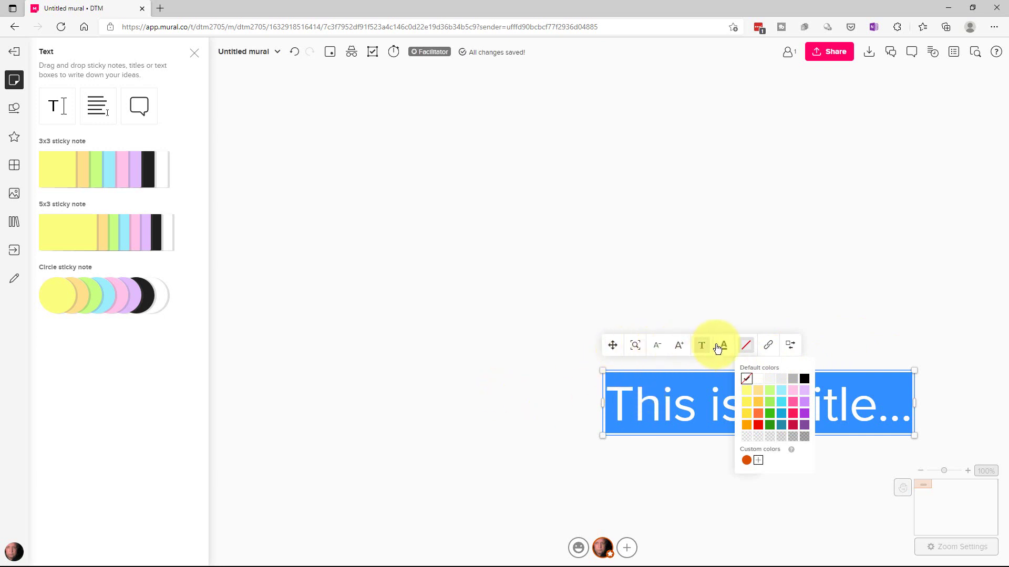
click(869, 347)
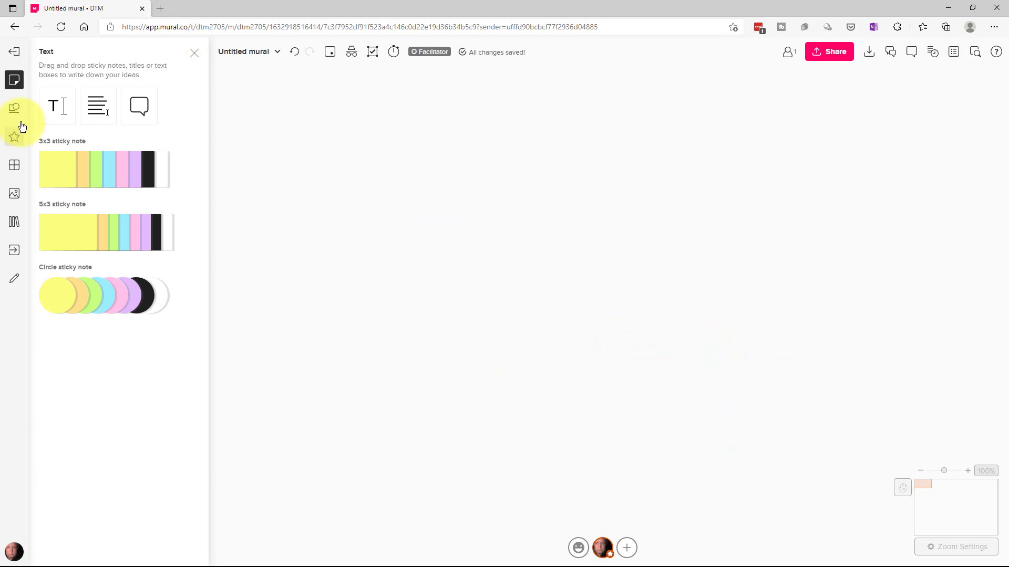
click(16, 110)
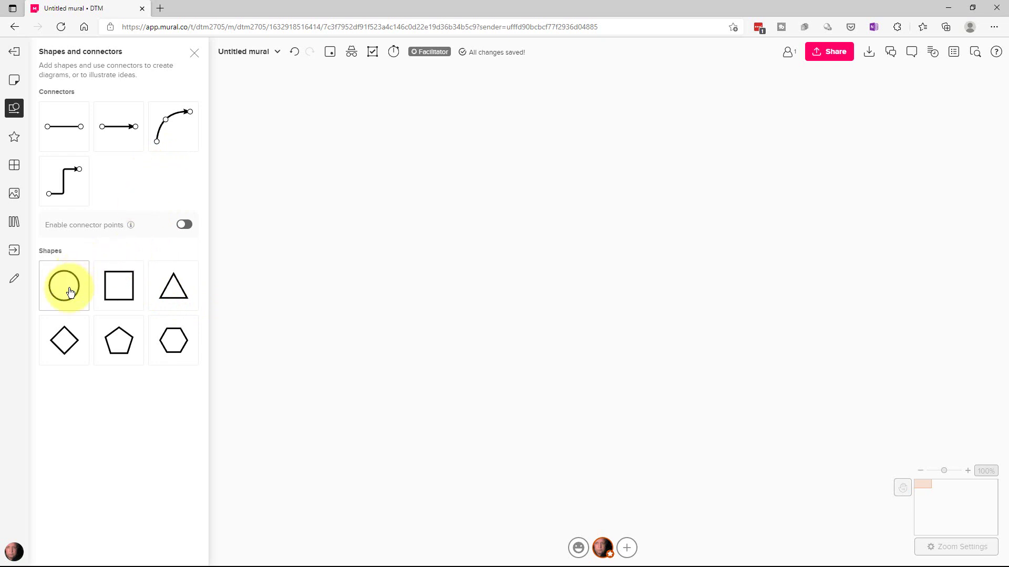
Place a circle labelled 'Circle' and, to its right, a square labelled 'Box'.
drag(70, 292, 417, 180)
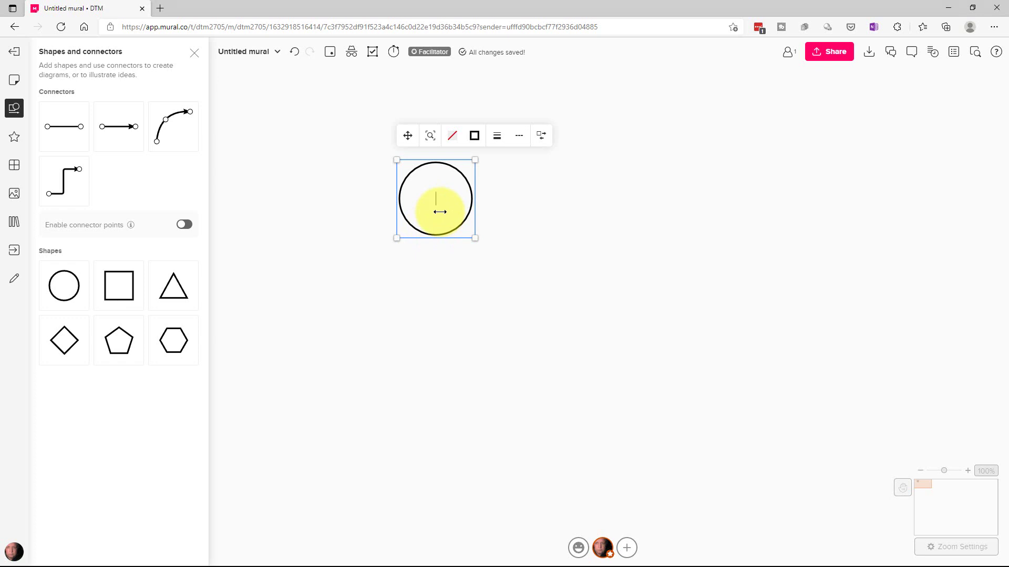
text(Circle)
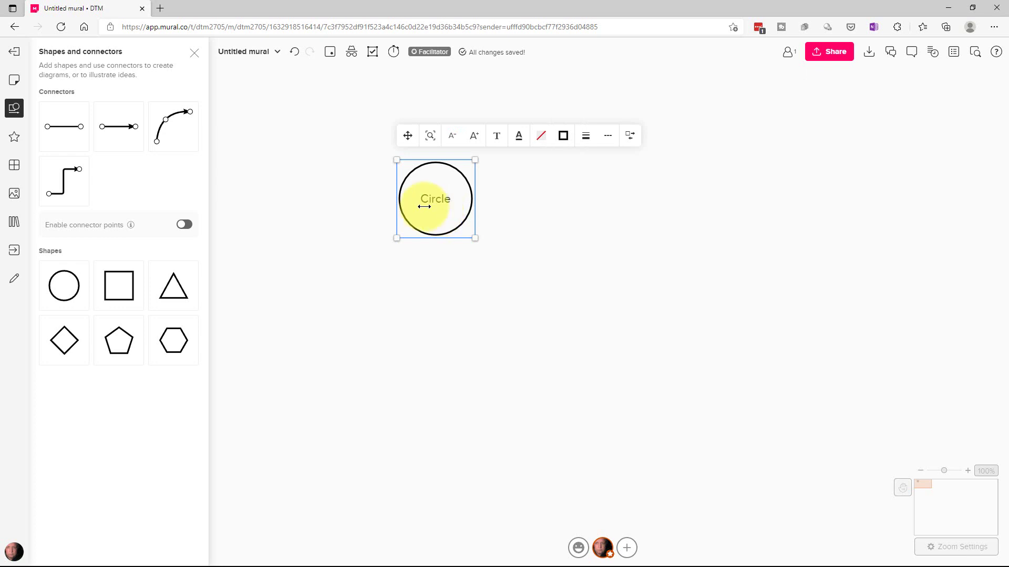
click(686, 248)
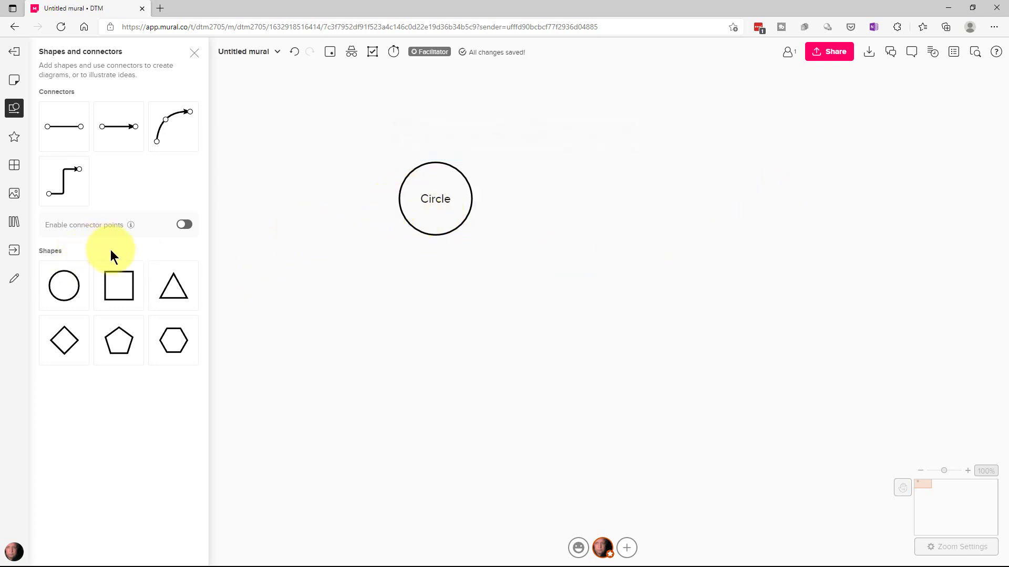
drag(117, 284, 596, 184)
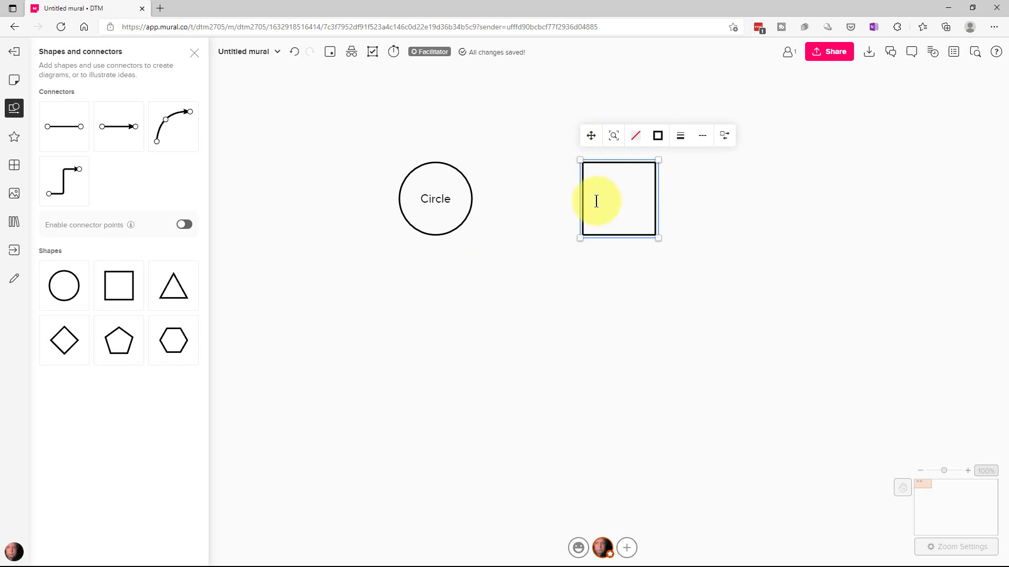
double_click(596, 201)
text(Box)
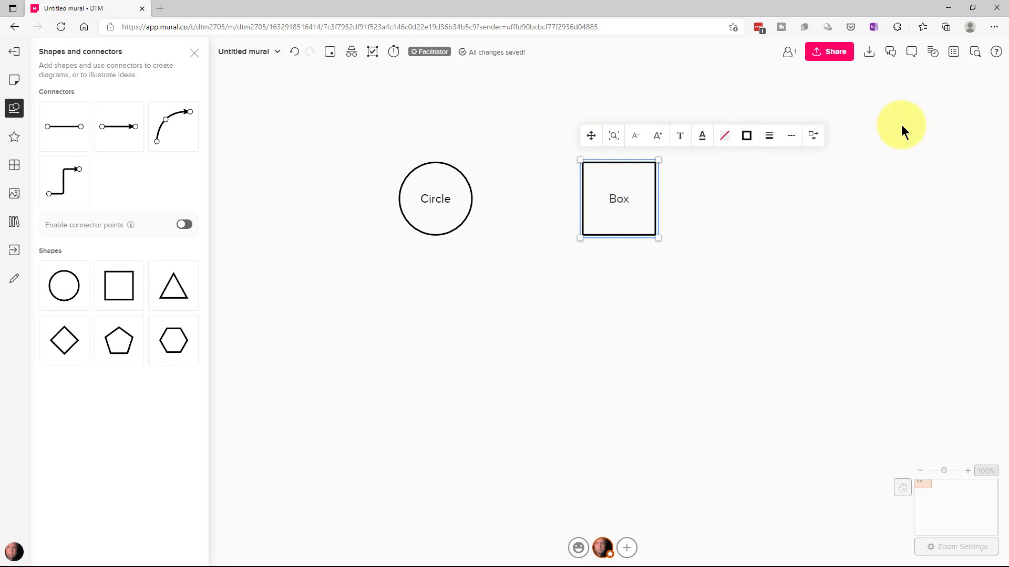
Connect Circle to Box with an arrow, and add a lower circle arrowed to a new square.
click(104, 128)
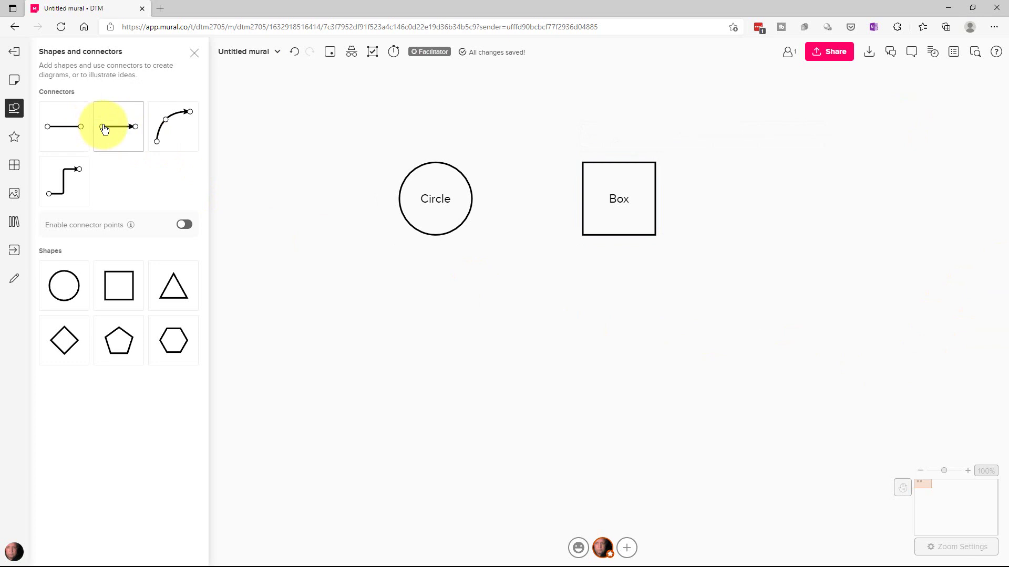
mouse_move(472, 199)
mouse_down()
mouse_move(473, 209)
mouse_move(563, 198)
mouse_move(508, 197)
mouse_move(581, 199)
mouse_up()
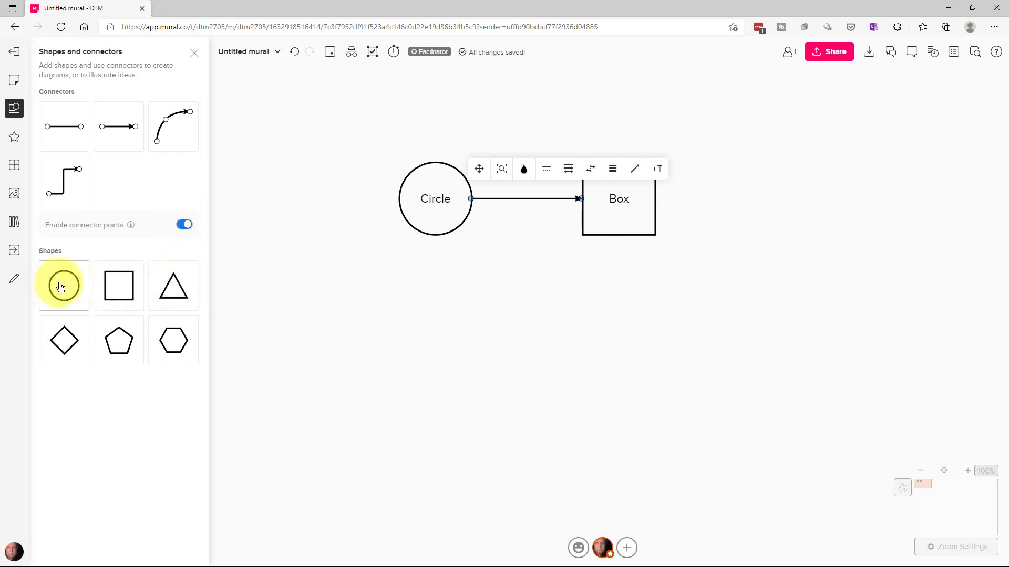
drag(63, 284, 435, 323)
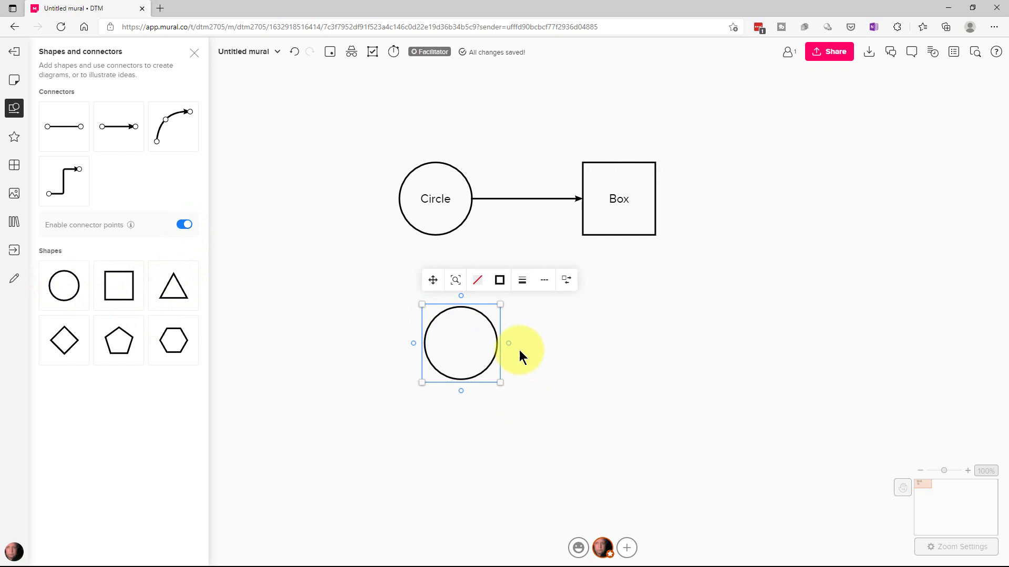
mouse_move(509, 343)
drag(509, 343, 625, 343)
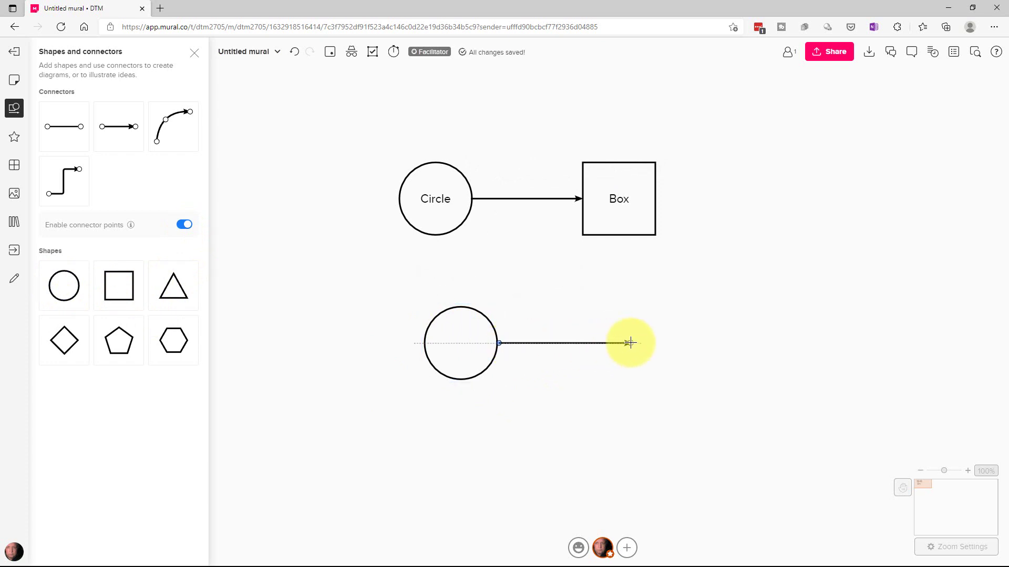
drag(630, 343, 629, 342)
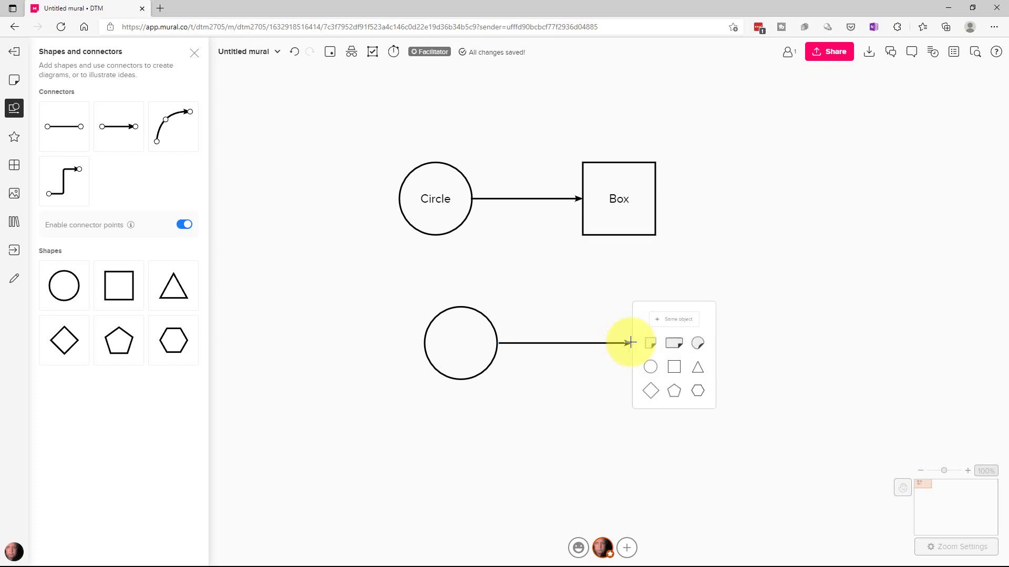
click(676, 368)
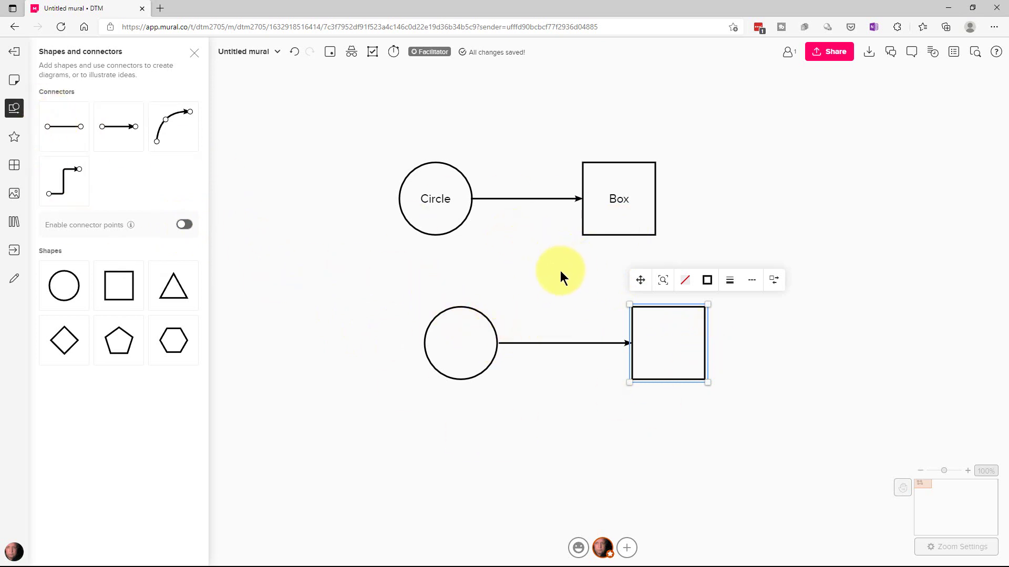
drag(868, 389, 458, 357)
drag(861, 335, 771, 338)
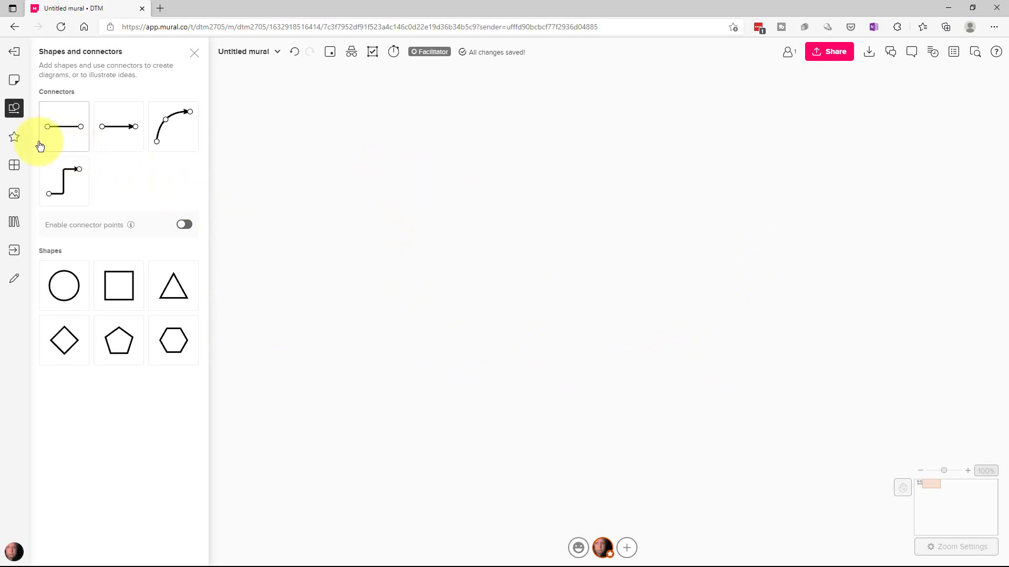
drag(268, 204, 798, 242)
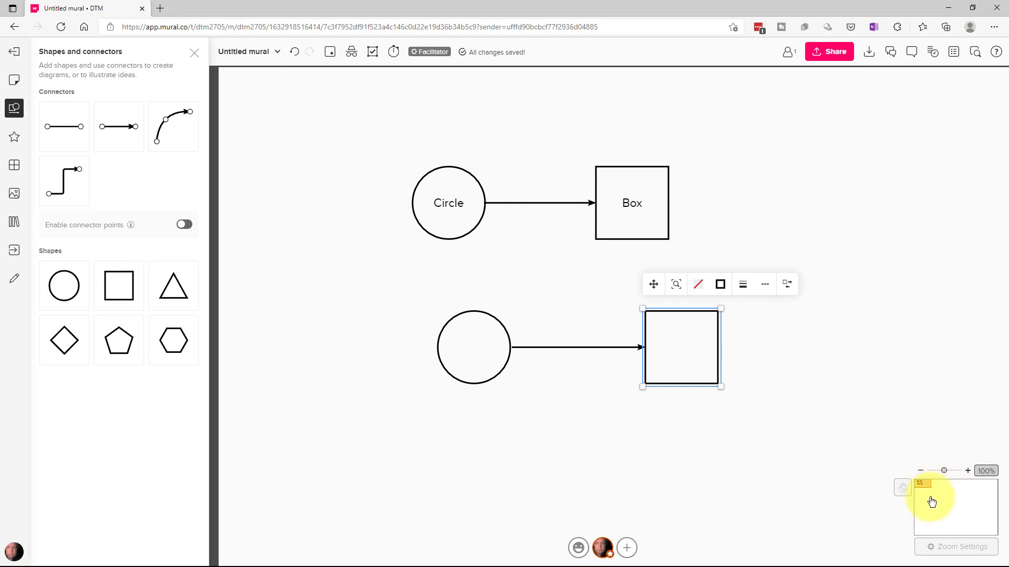
drag(891, 304, 257, 257)
drag(350, 265, 732, 297)
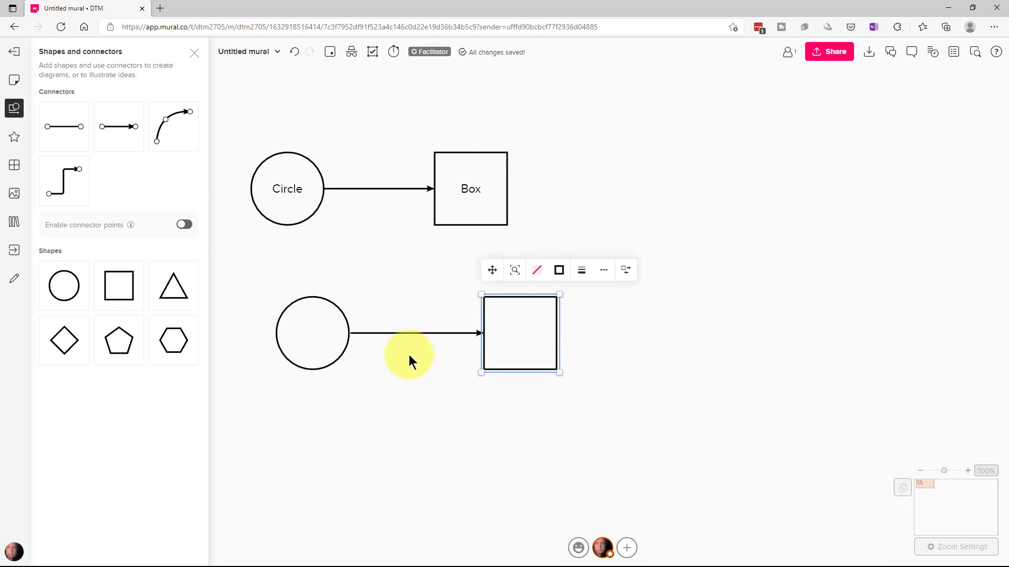
Place a heart icon at Box's top-right corner and colour it red.
click(16, 139)
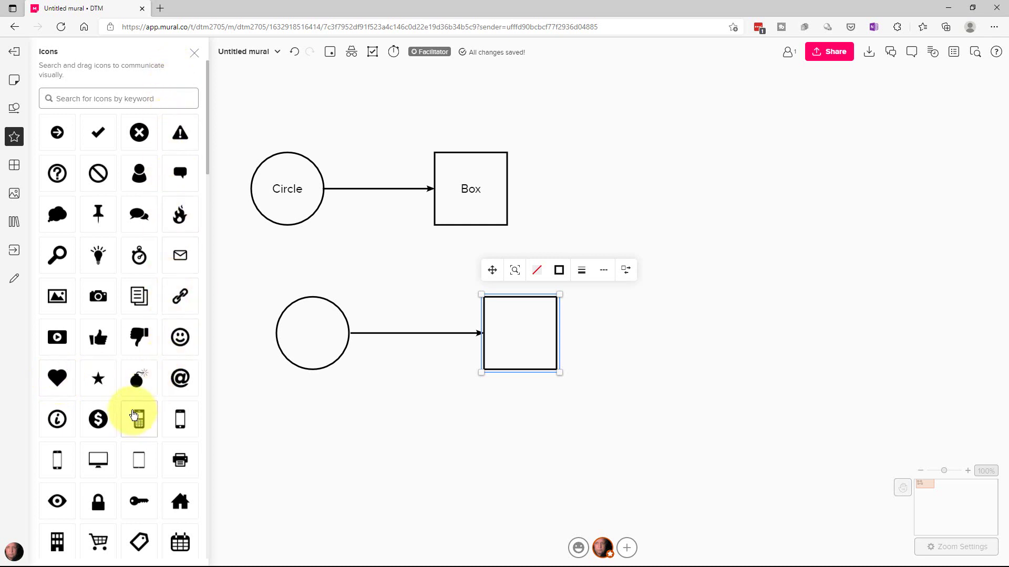
drag(58, 379, 524, 153)
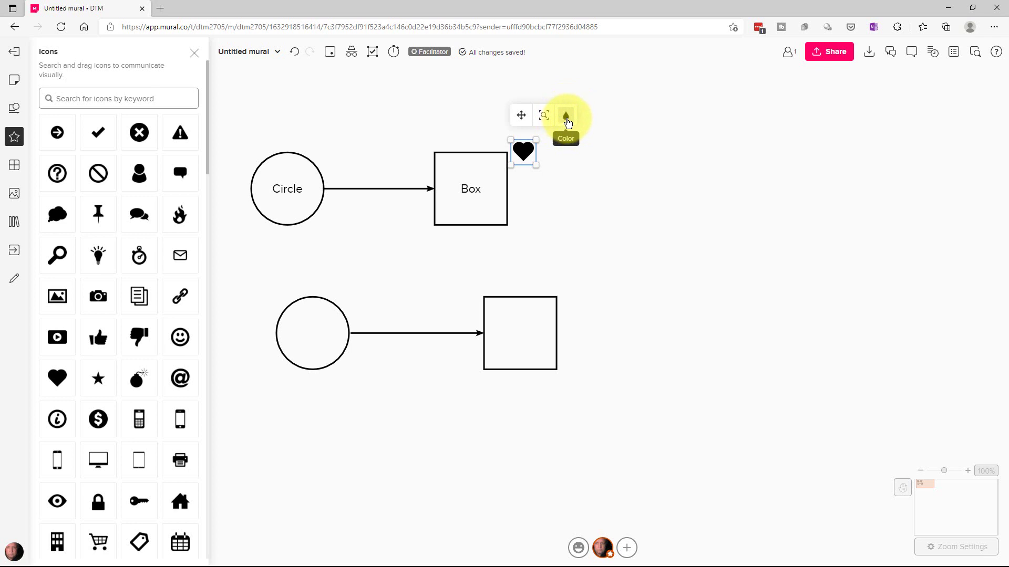
click(567, 122)
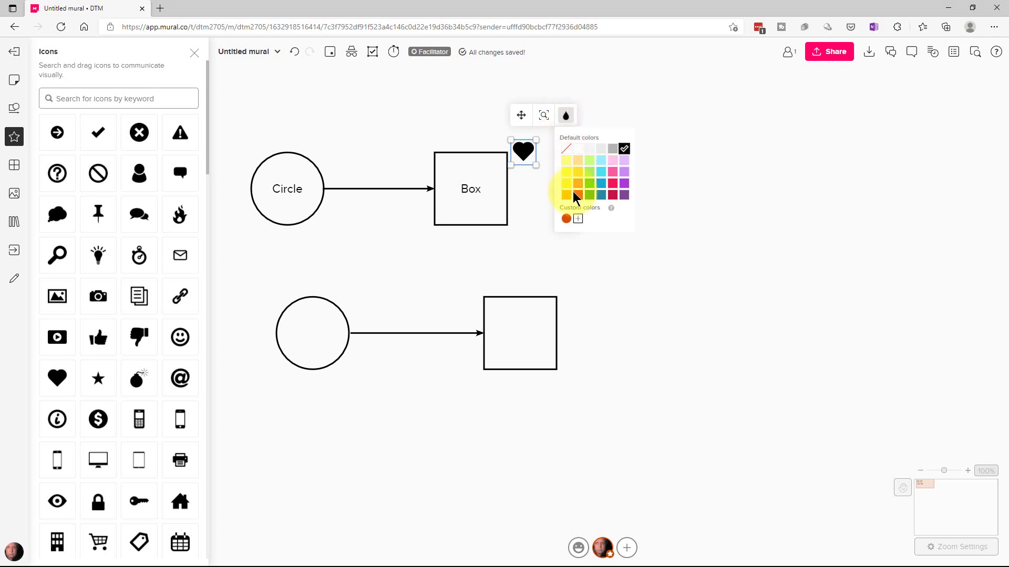
click(613, 183)
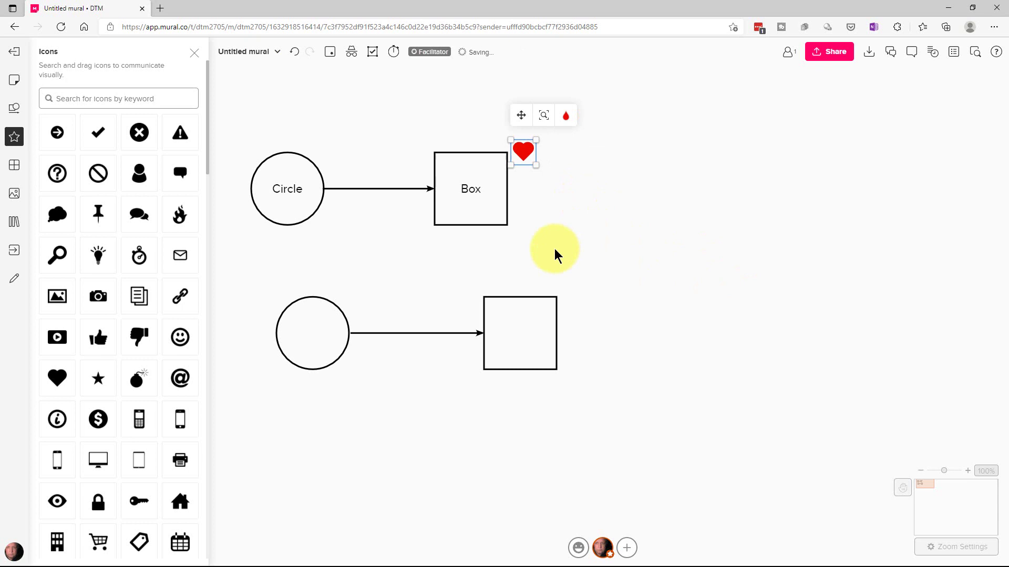
click(636, 278)
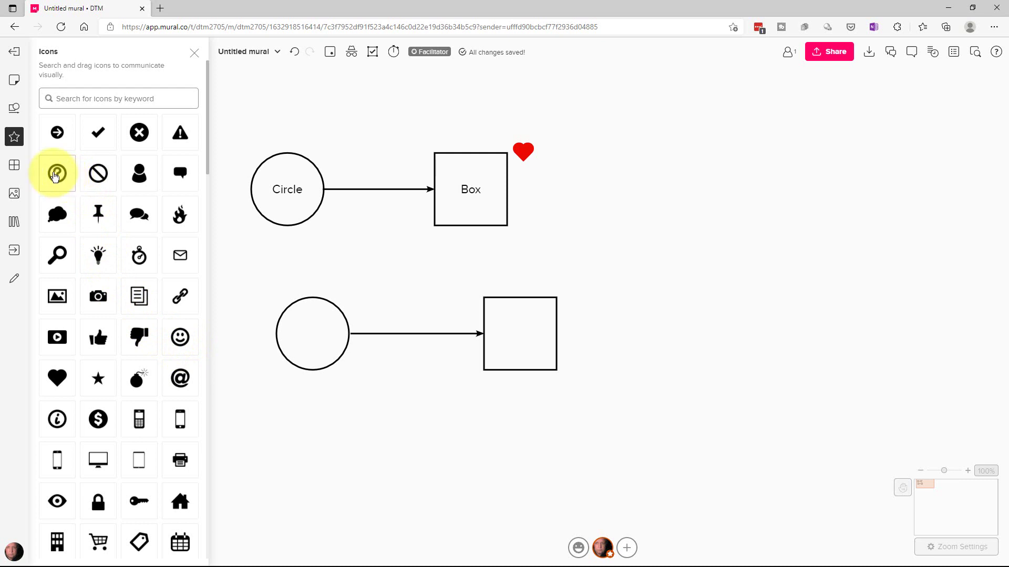
Add a question-mark icon beside the lower square and a green dollar icon inside Circle.
drag(63, 180, 582, 312)
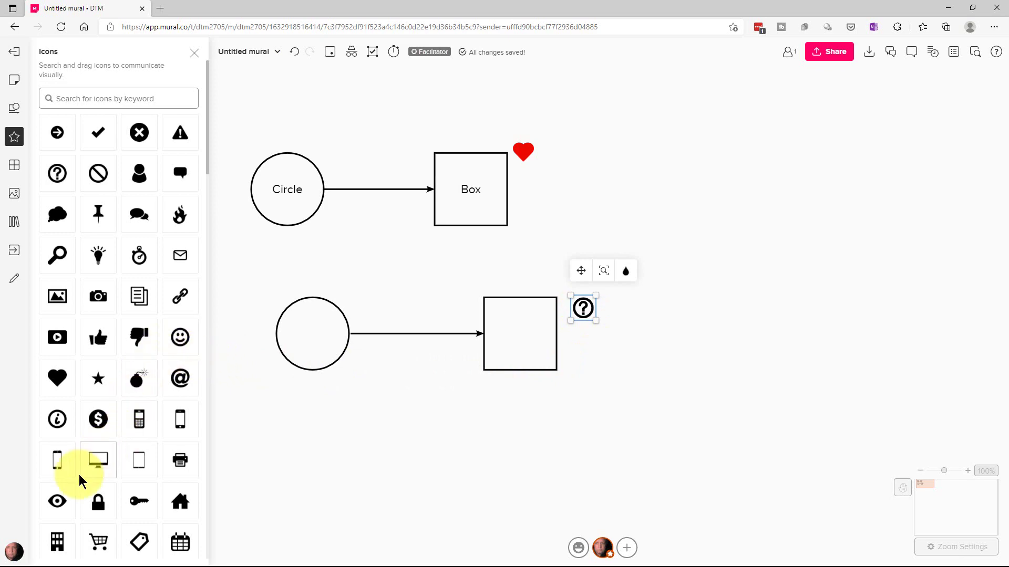
scroll(84, 303, down, 7)
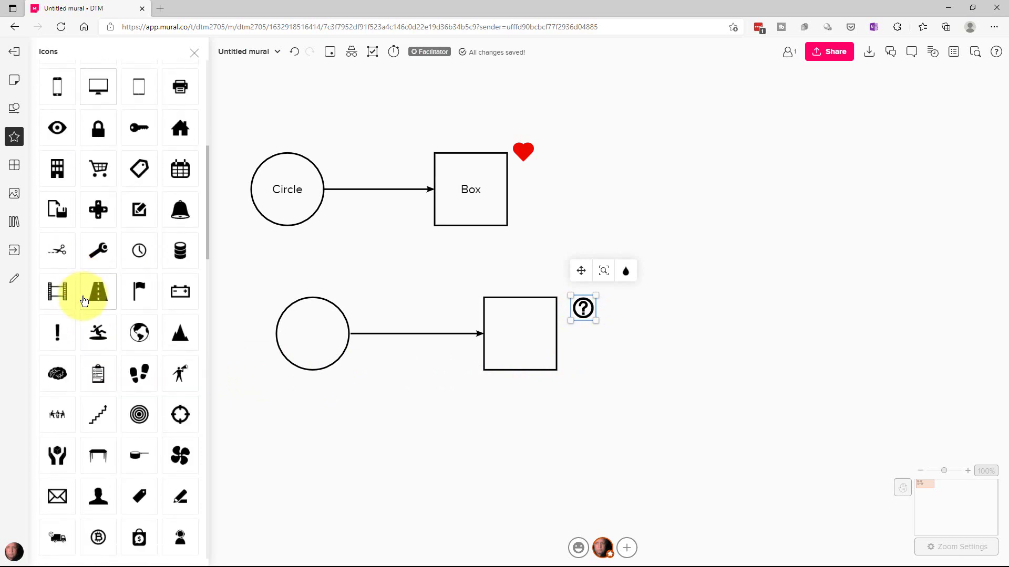
scroll(83, 303, up, 7)
drag(98, 419, 293, 209)
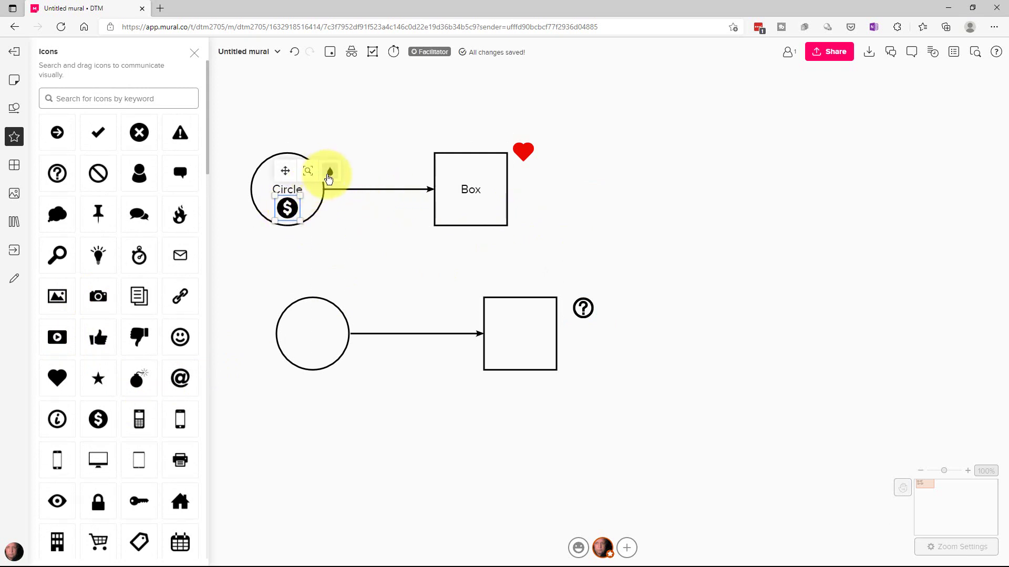
click(330, 172)
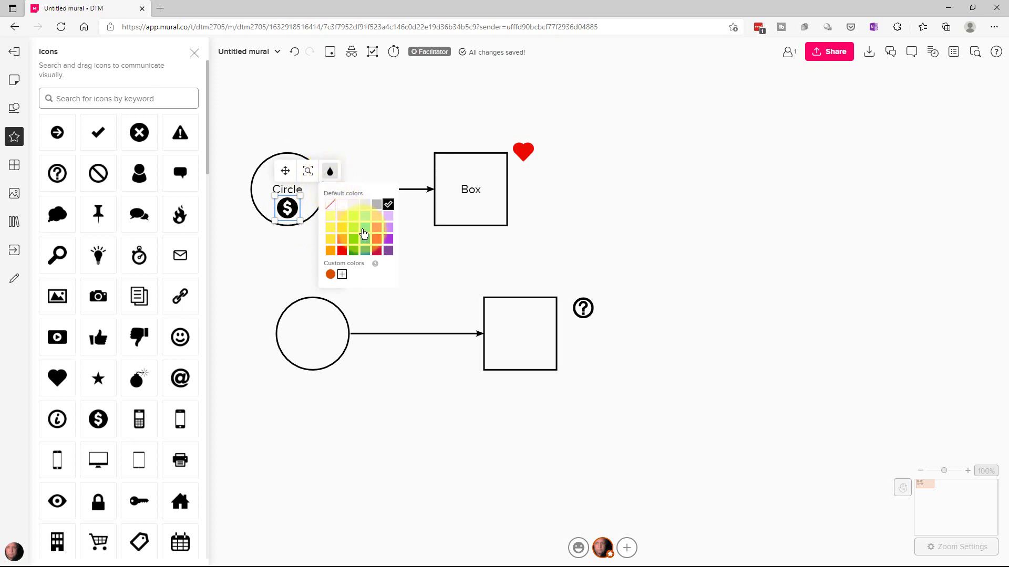
click(358, 246)
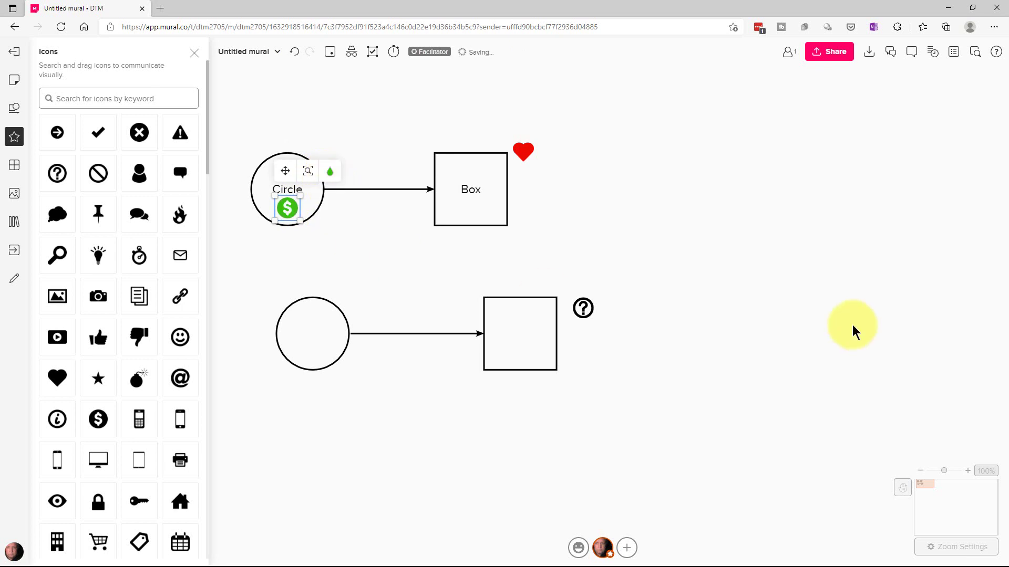
click(799, 244)
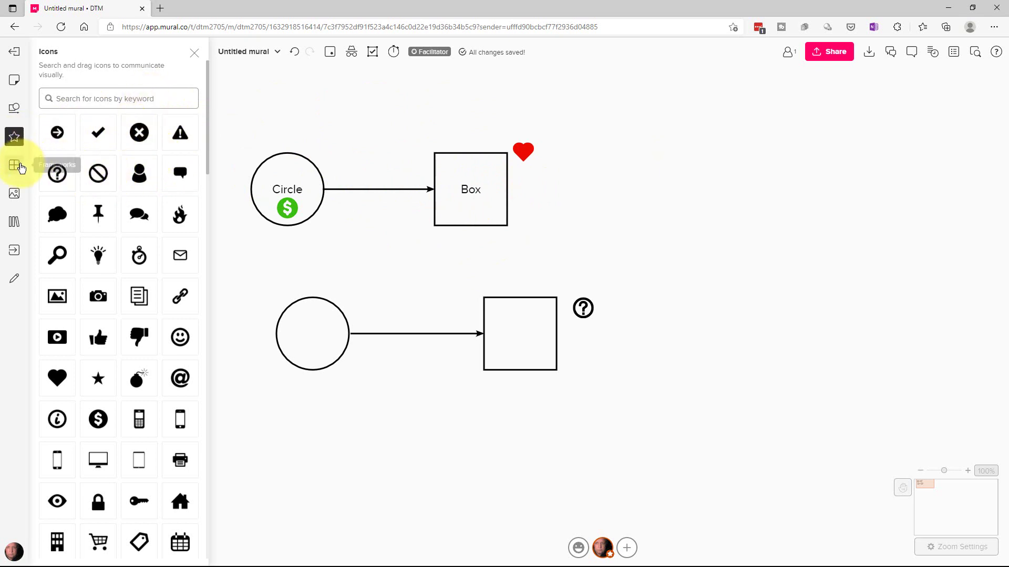
Add a 2x2 Grid framework to empty space on the board.
click(15, 166)
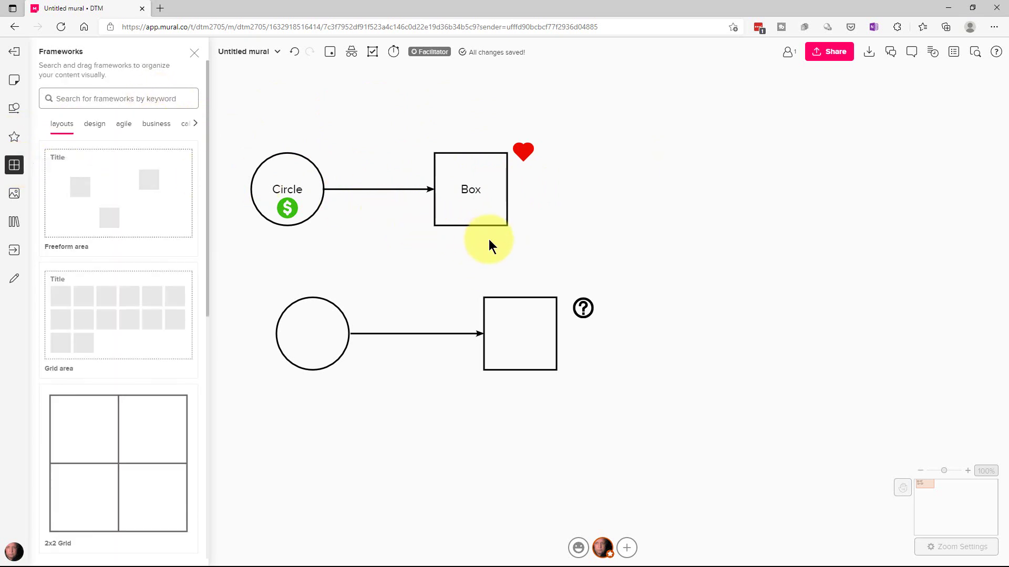
drag(819, 335, 475, 335)
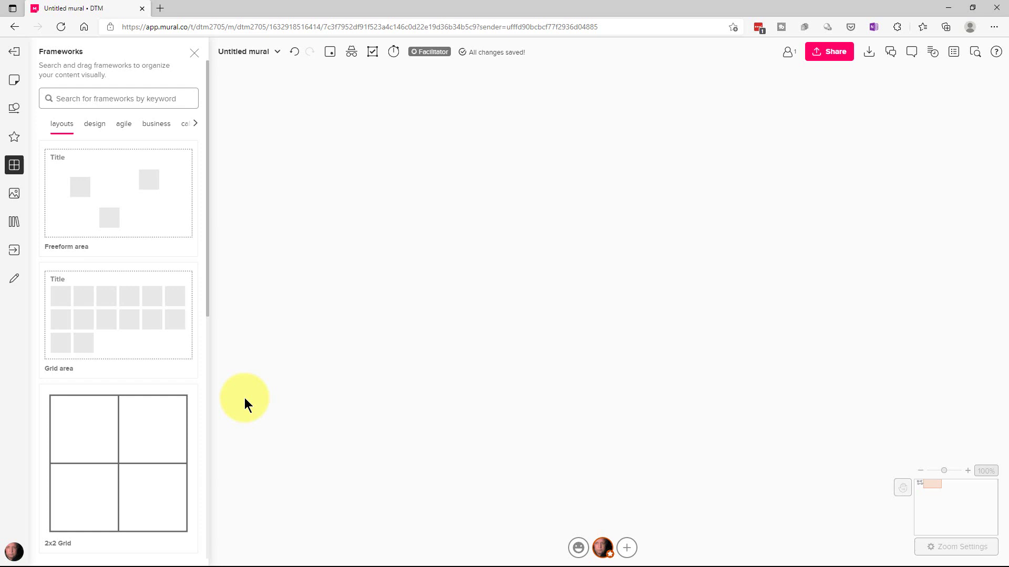
scroll(210, 349, down, 1)
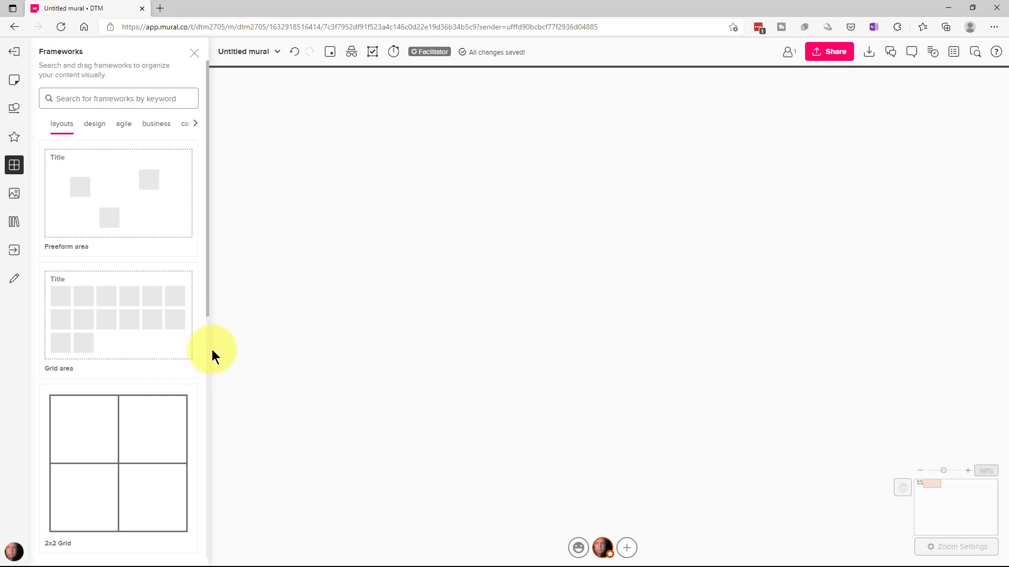
drag(140, 446, 360, 157)
Retitle the framework 'New City Grid', move it down and right, and centre it in view.
click(684, 113)
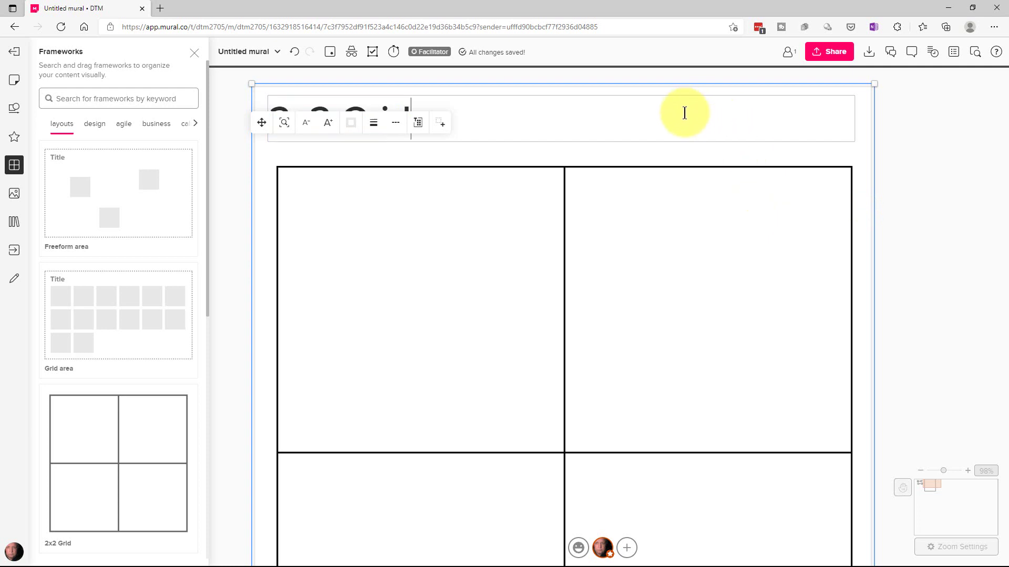
drag(934, 212, 939, 276)
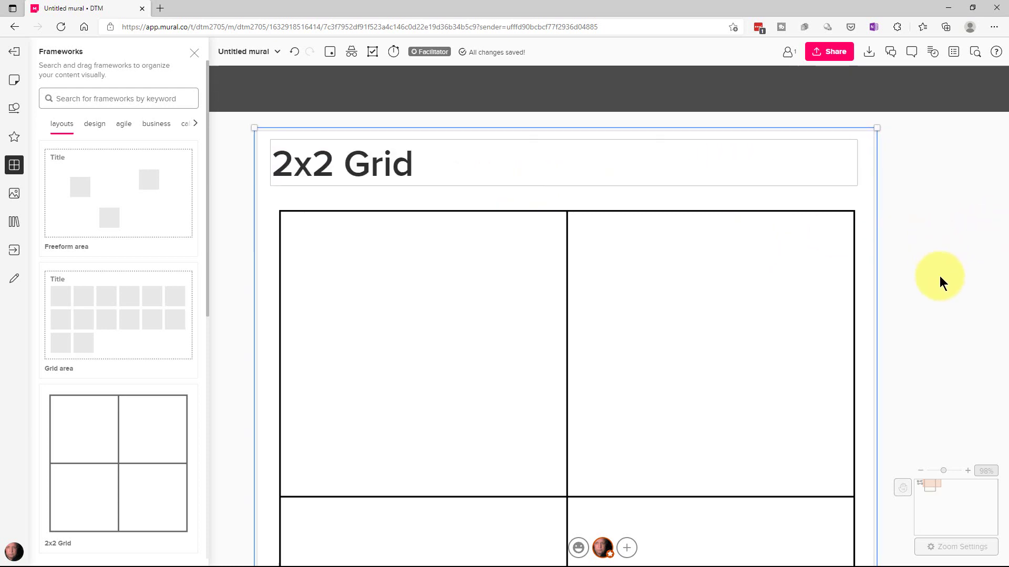
click(496, 183)
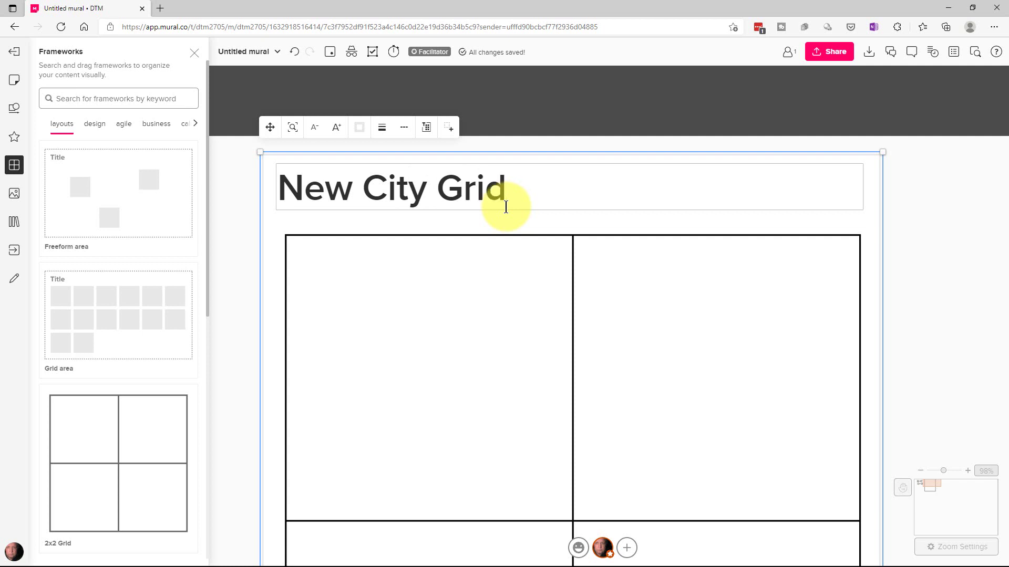
drag(781, 218, 802, 361)
drag(961, 358, 943, 286)
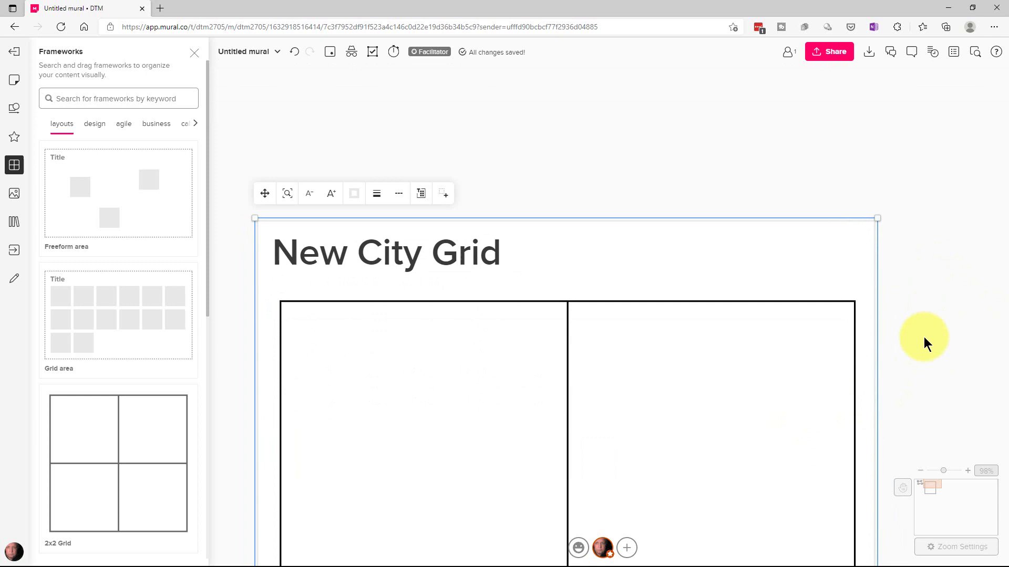
drag(923, 336, 934, 214)
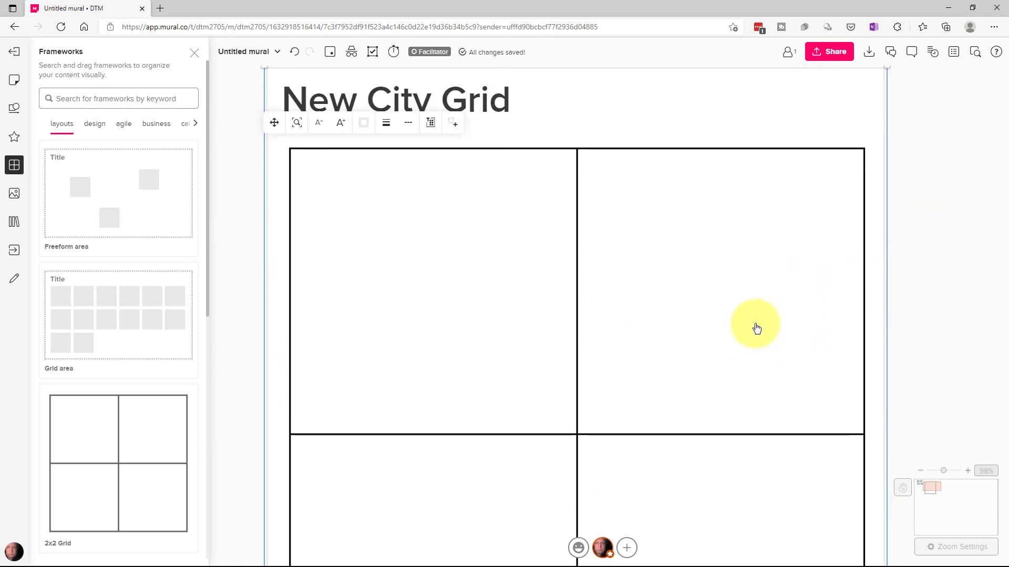
scroll(759, 322, down, 5)
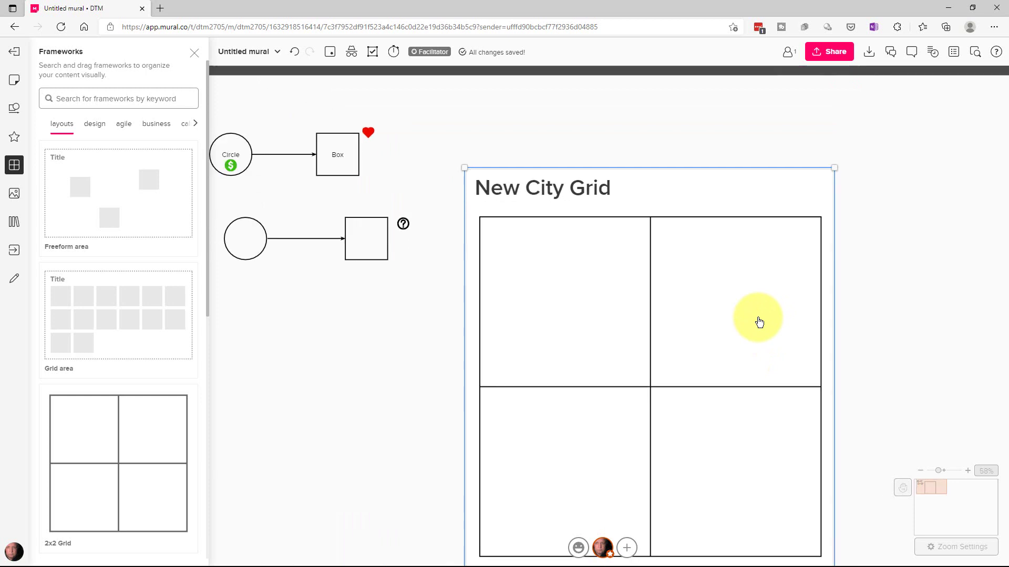
scroll(756, 318, up, 1)
drag(910, 329, 864, 268)
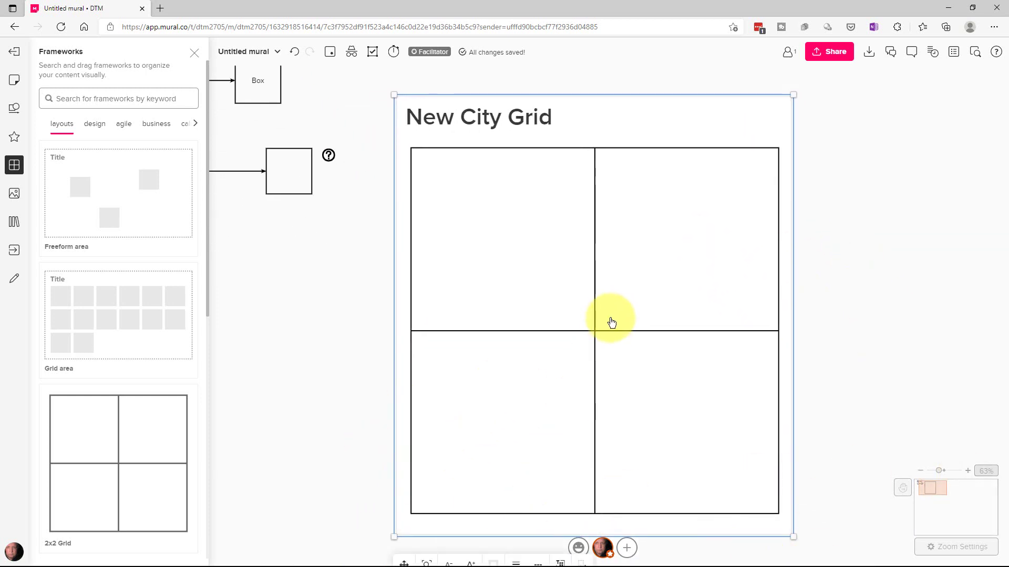
Place an enlarged green dollar icon in the grid's top-left cell.
click(16, 138)
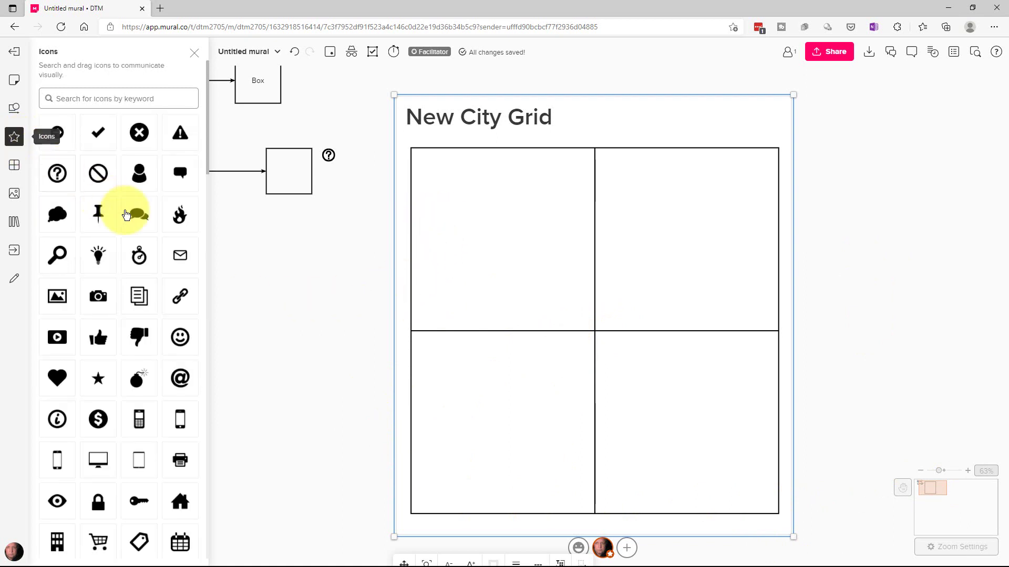
click(242, 355)
drag(243, 355, 555, 299)
click(522, 245)
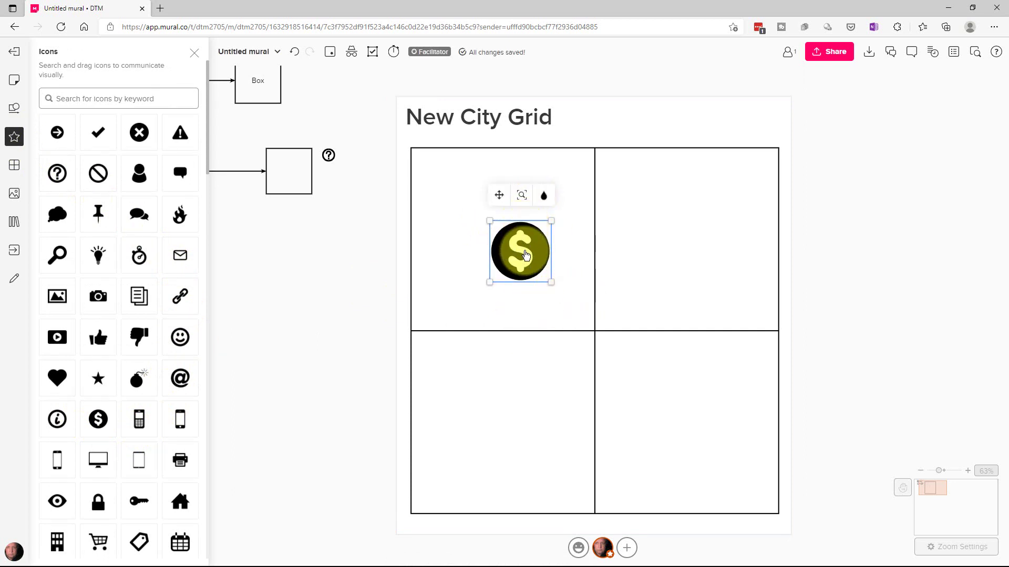
mouse_move(525, 255)
mouse_down()
mouse_move(499, 239)
mouse_move(547, 304)
mouse_move(534, 252)
mouse_move(523, 258)
mouse_up()
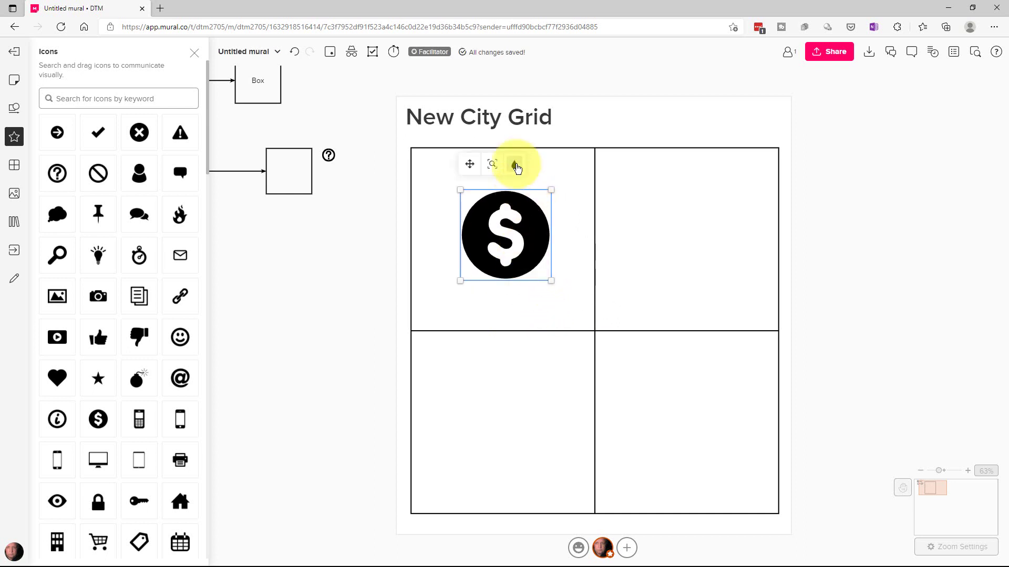
click(514, 164)
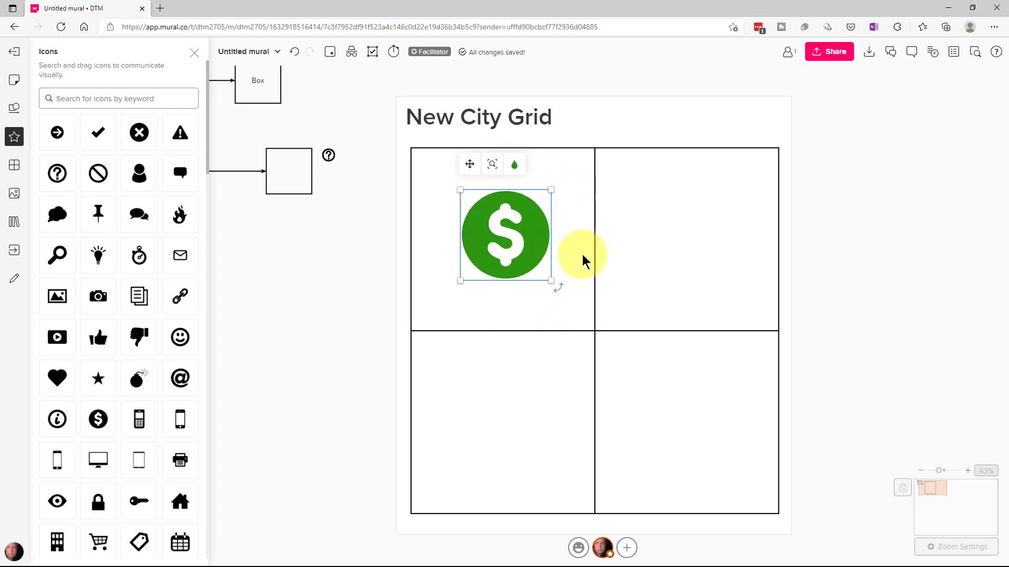
click(537, 246)
Fill the other cells with a red heart, a lock and a lightbulb icon.
drag(60, 387, 750, 322)
drag(711, 263, 700, 236)
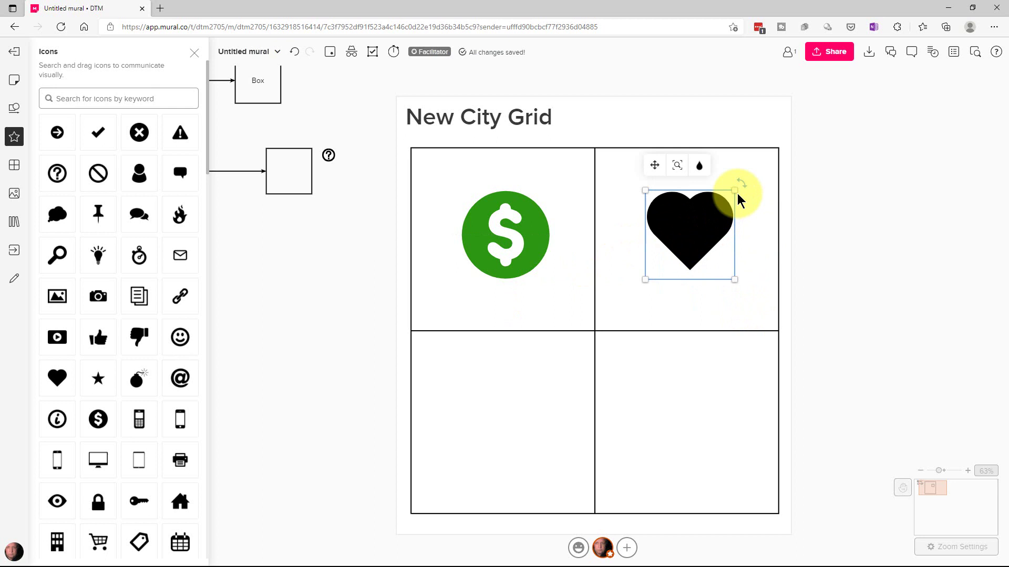
click(699, 166)
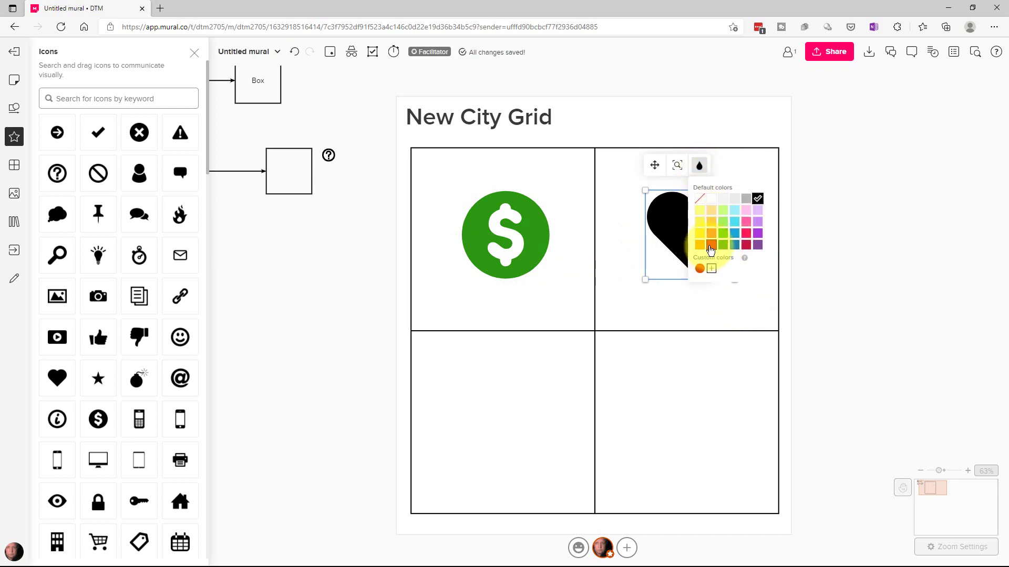
click(709, 247)
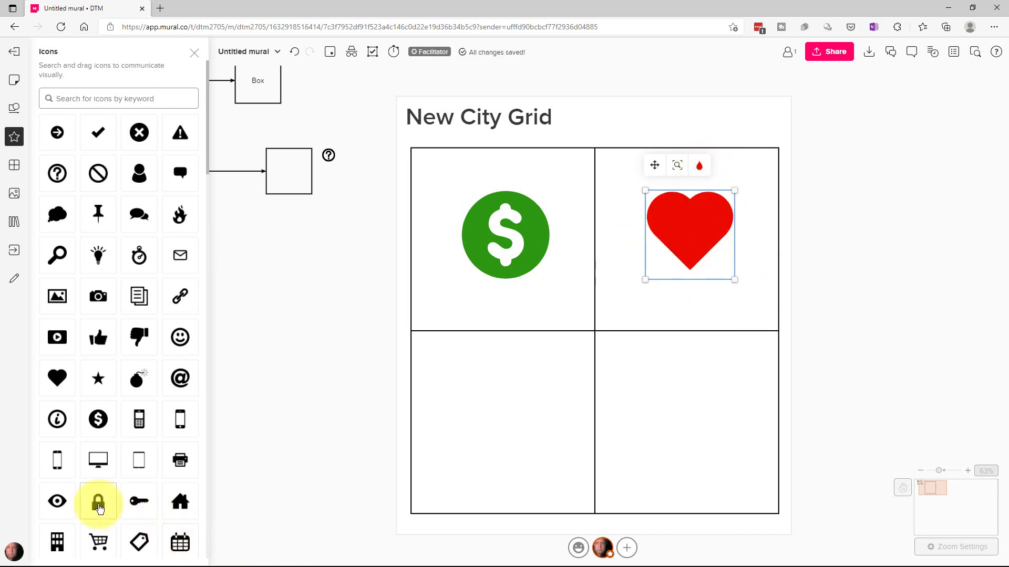
drag(100, 508, 554, 479)
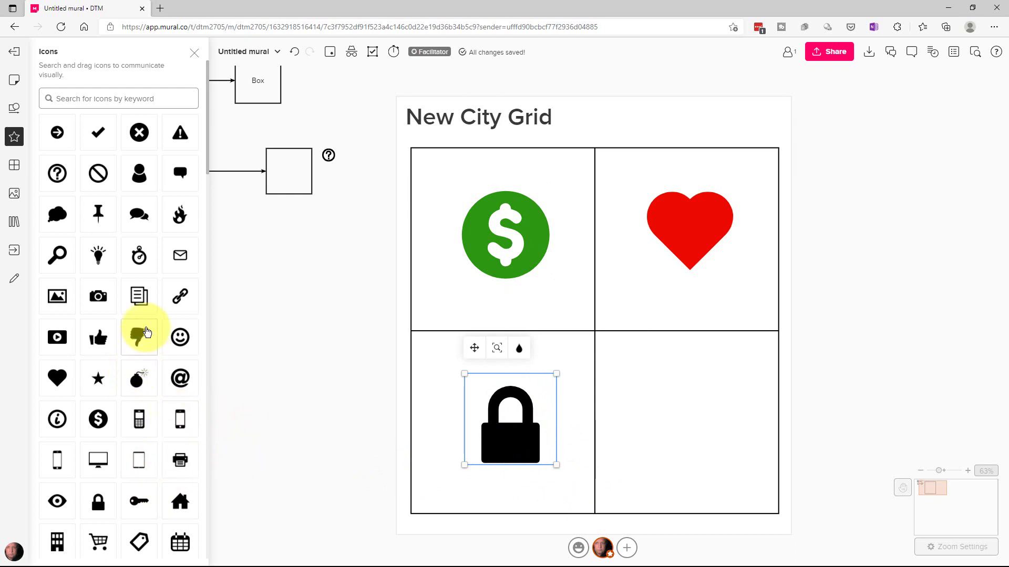
drag(99, 257, 688, 430)
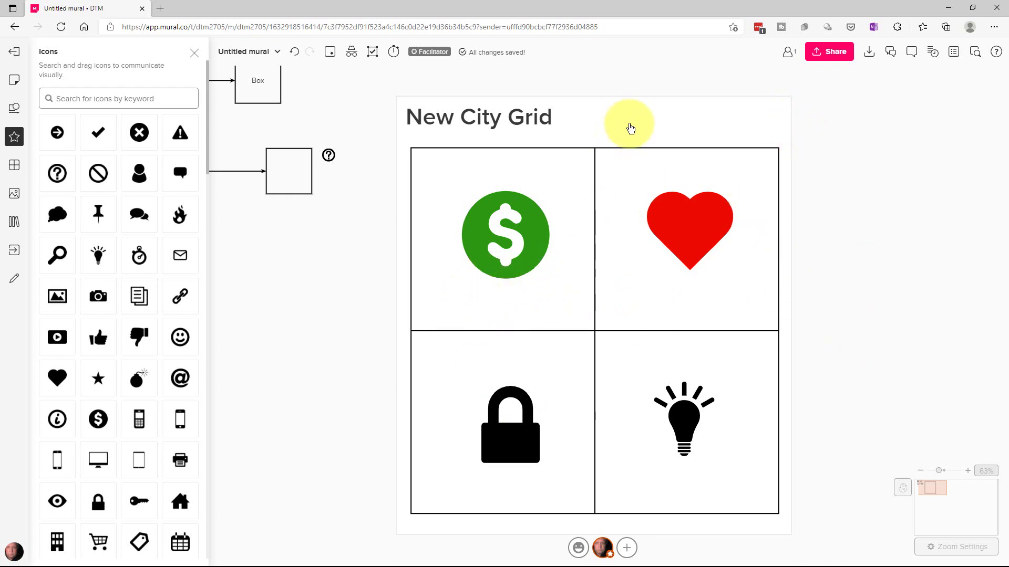
Shift the New City Grid framework slightly right and pan to open space beside it.
click(630, 128)
drag(631, 128, 663, 125)
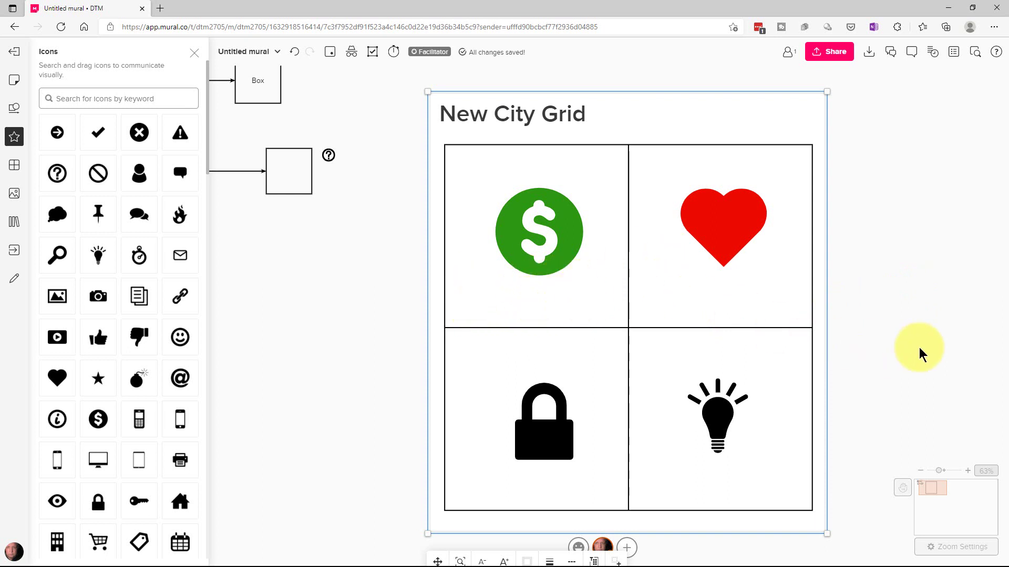
drag(881, 354, 408, 354)
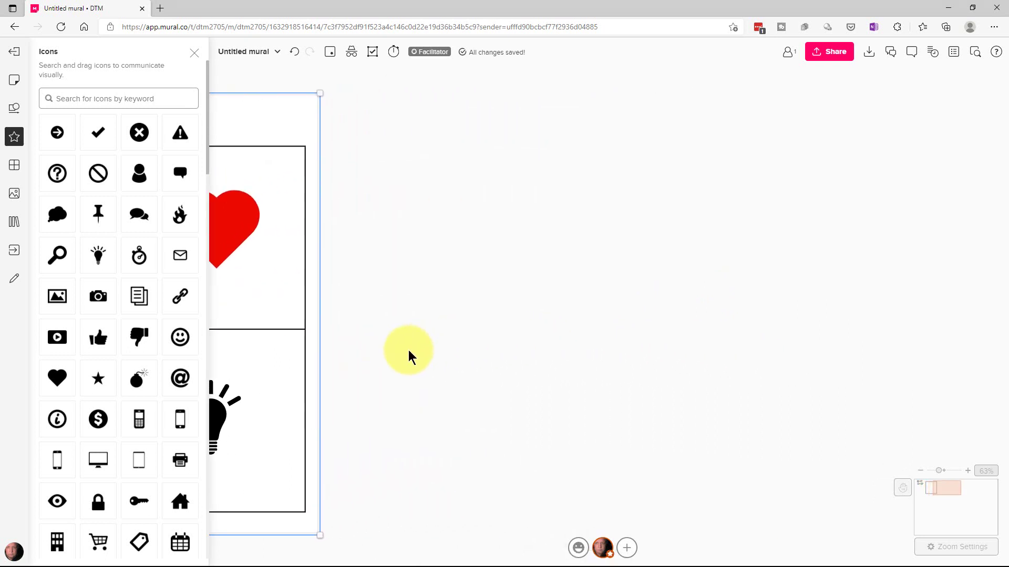
Drag a Roadmap framework from the design frameworks beside the grid and select its title.
click(14, 165)
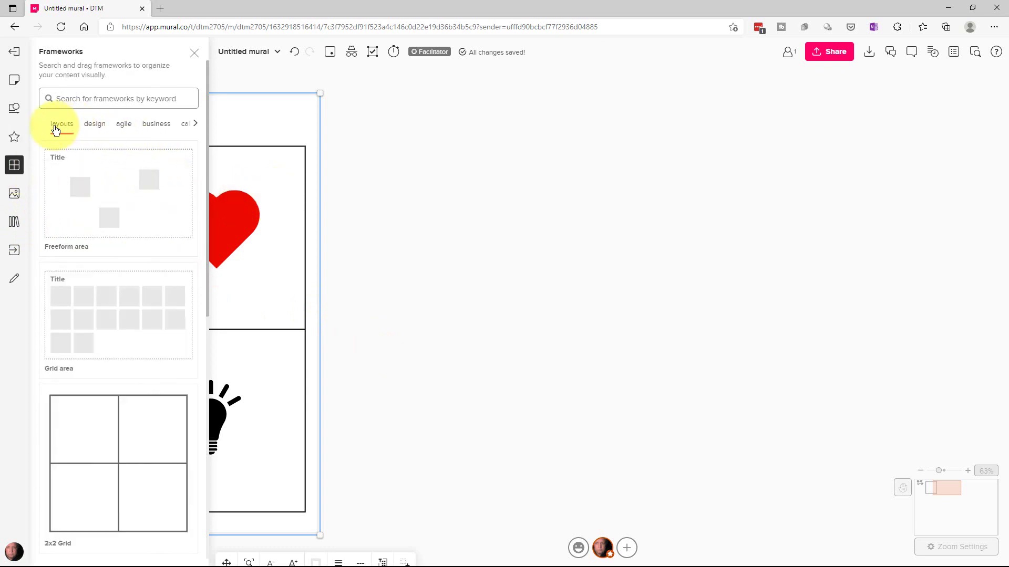
click(95, 126)
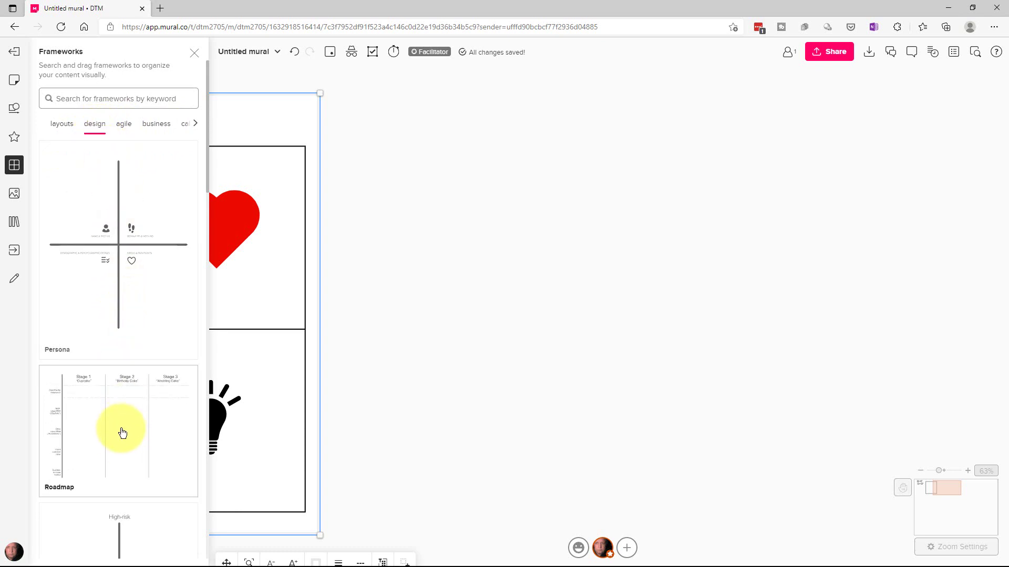
drag(122, 432, 462, 144)
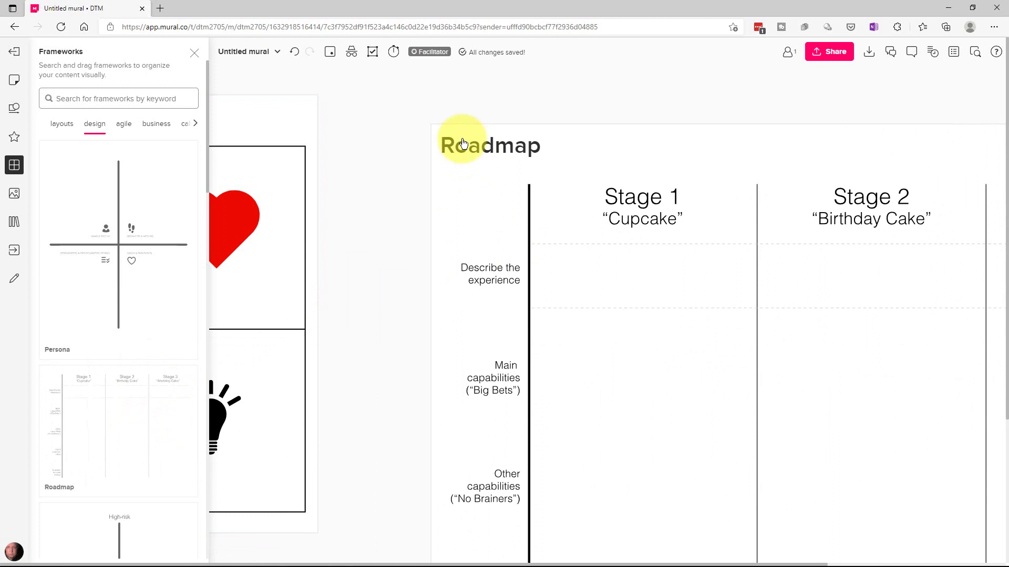
double_click(444, 141)
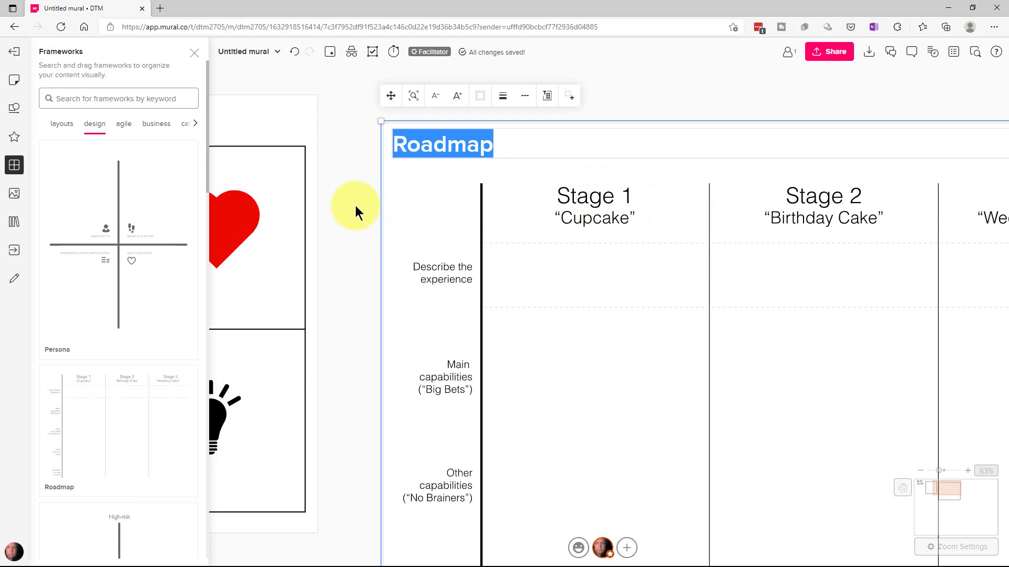
click(21, 88)
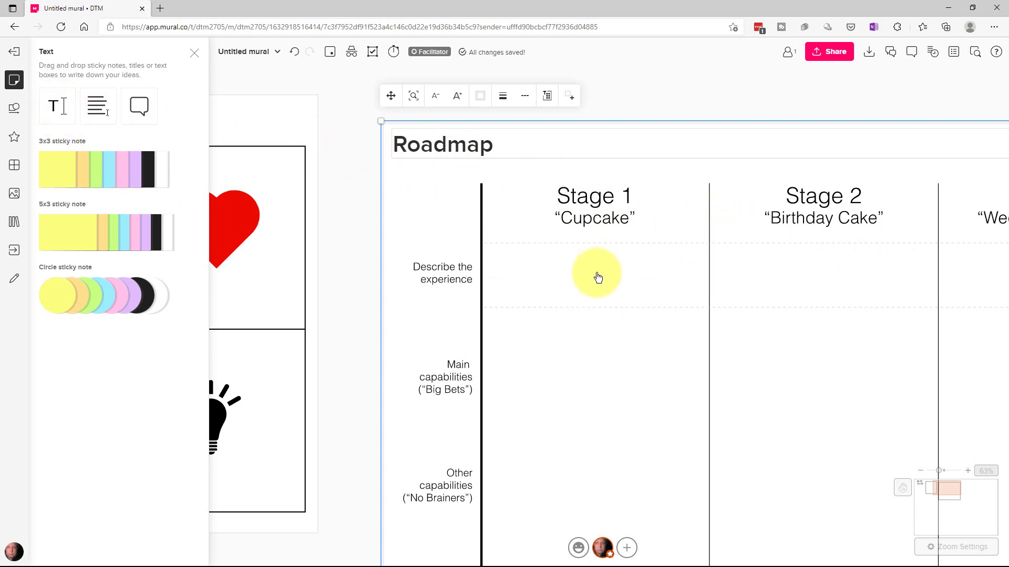
Delete the Roadmap framework and pan the board back to the New City Grid title.
key(Delete)
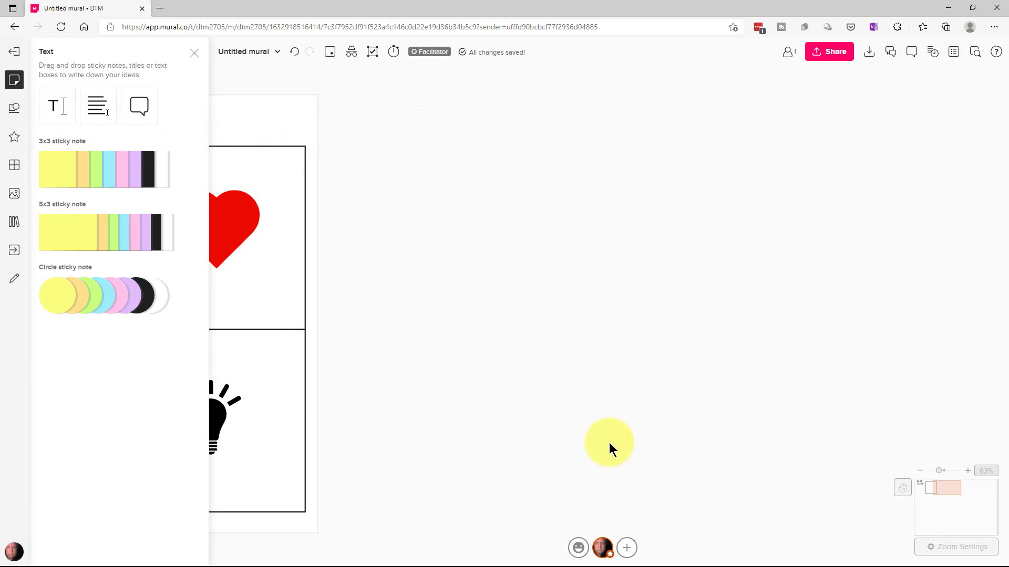
drag(410, 250, 947, 261)
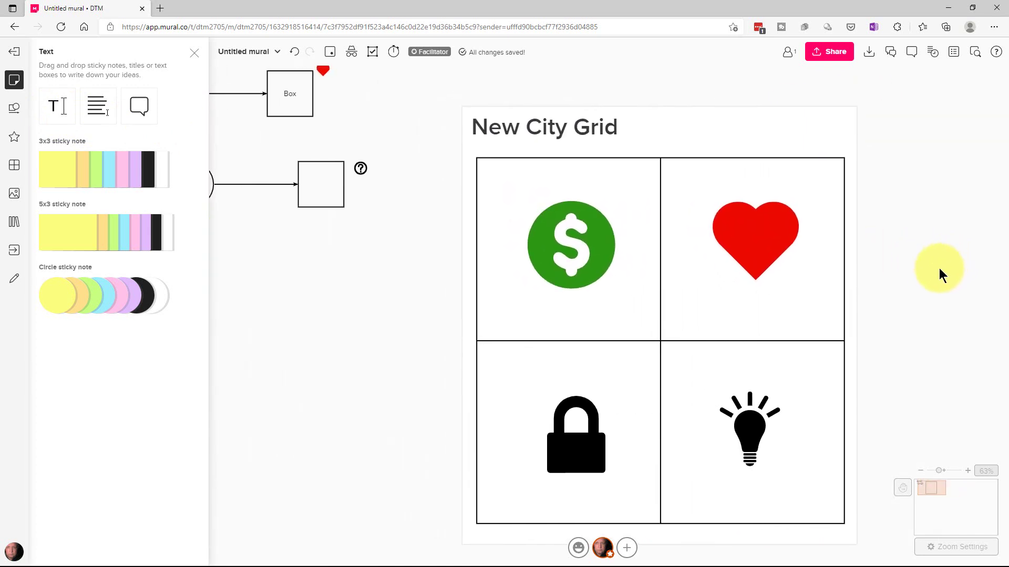
click(901, 490)
drag(792, 306, 619, 168)
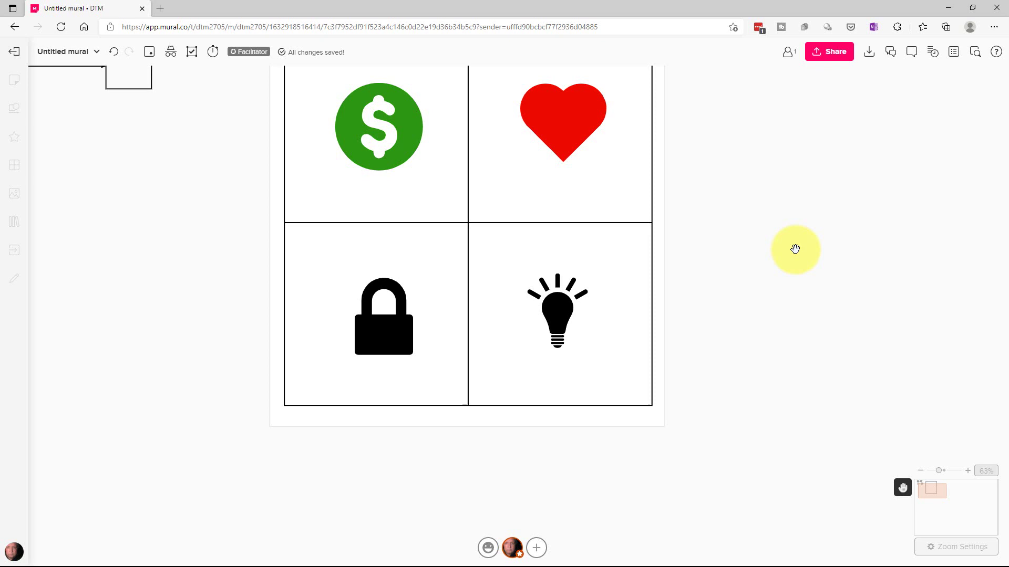
drag(795, 249, 763, 297)
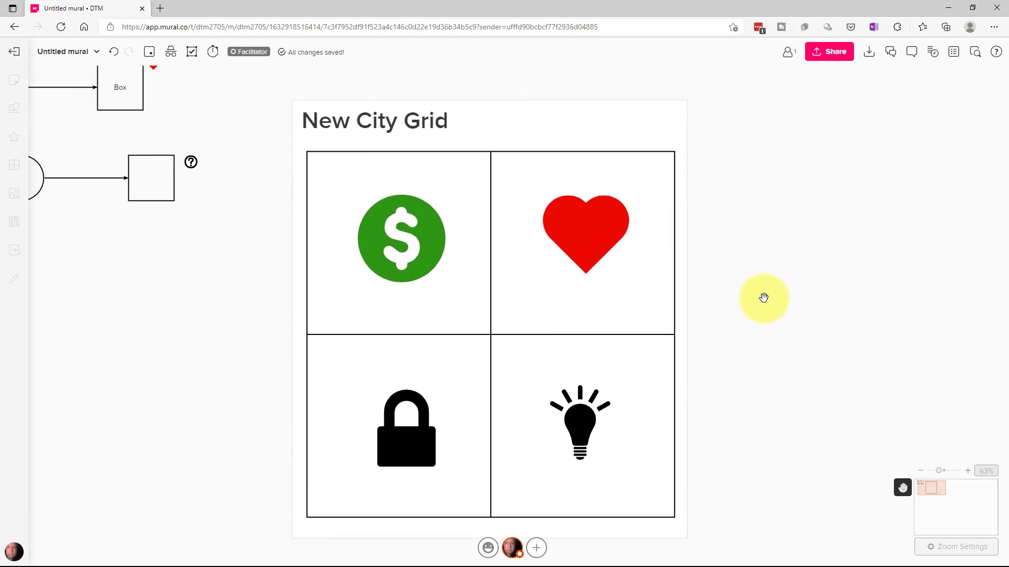
click(903, 490)
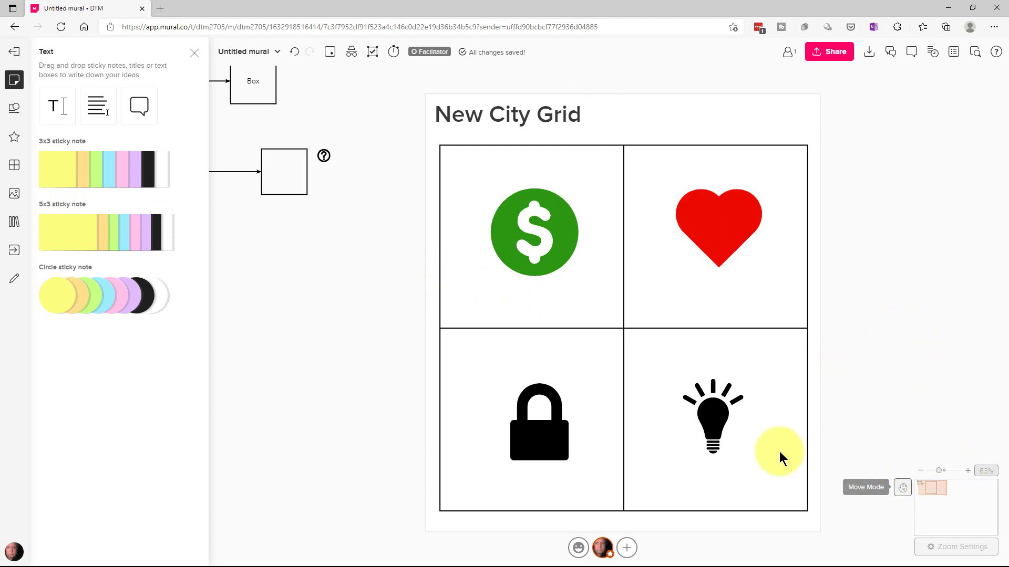
Select the New City Grid framework, view its right-click menu, and dismiss it.
drag(913, 359, 922, 362)
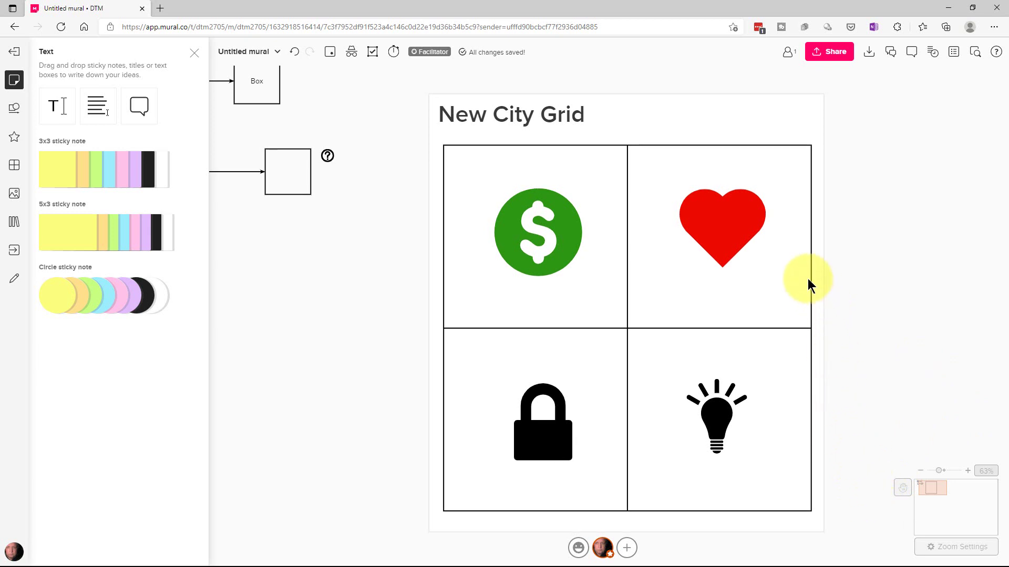
click(818, 270)
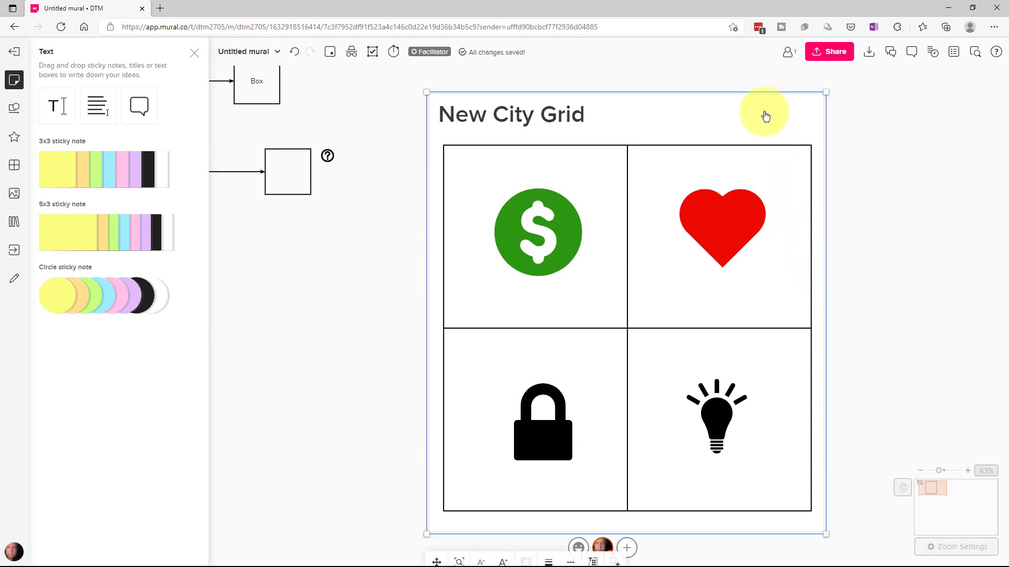
right_click(770, 120)
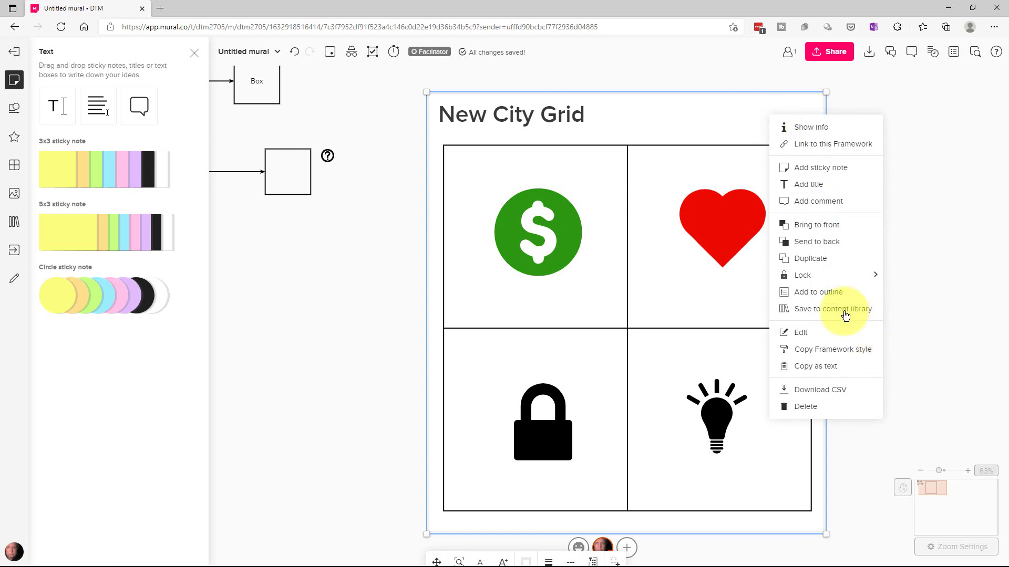
mouse_move(833, 279)
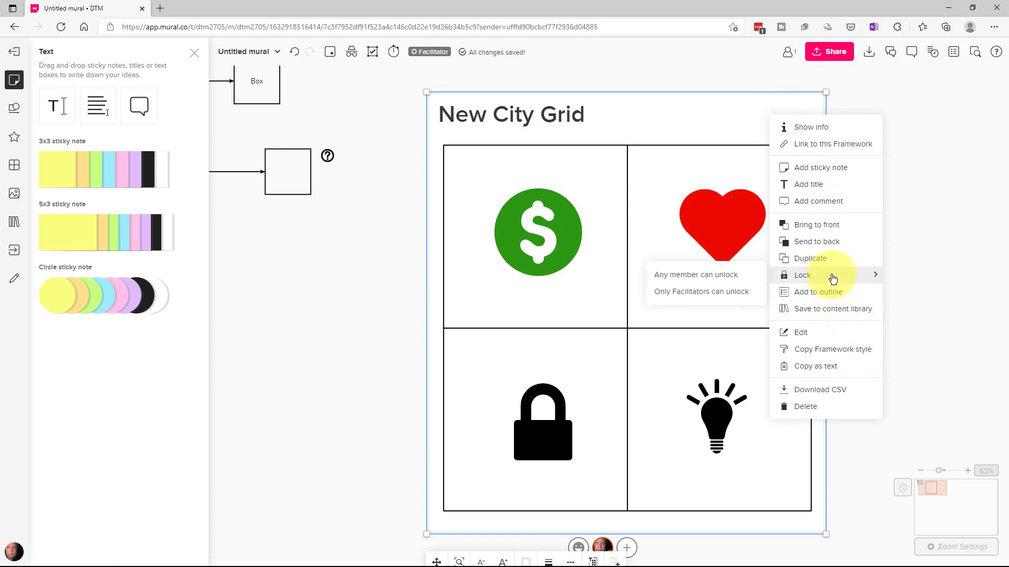
click(958, 306)
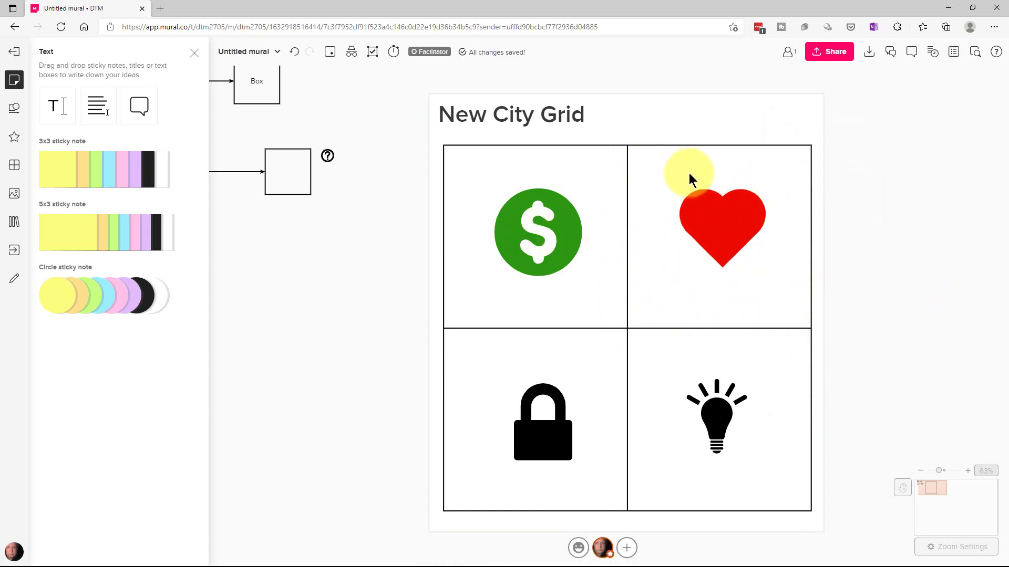
Search the image library for 'ocean'.
click(15, 194)
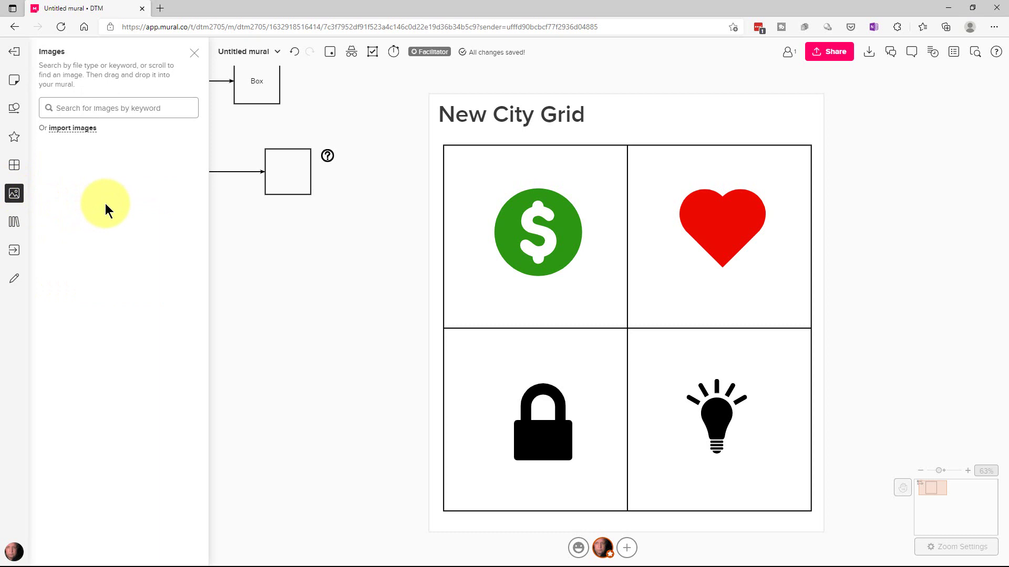
click(82, 130)
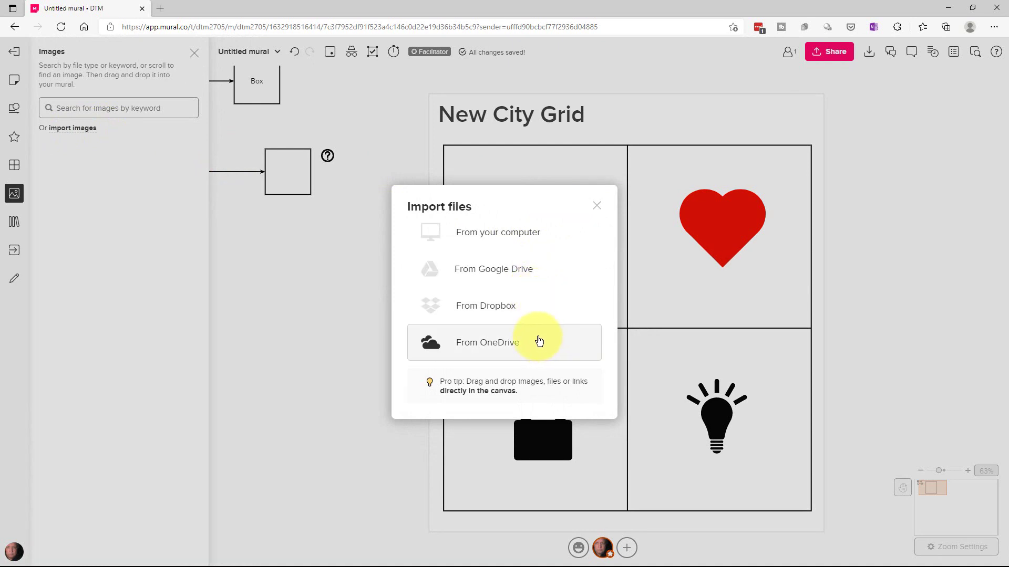
click(597, 207)
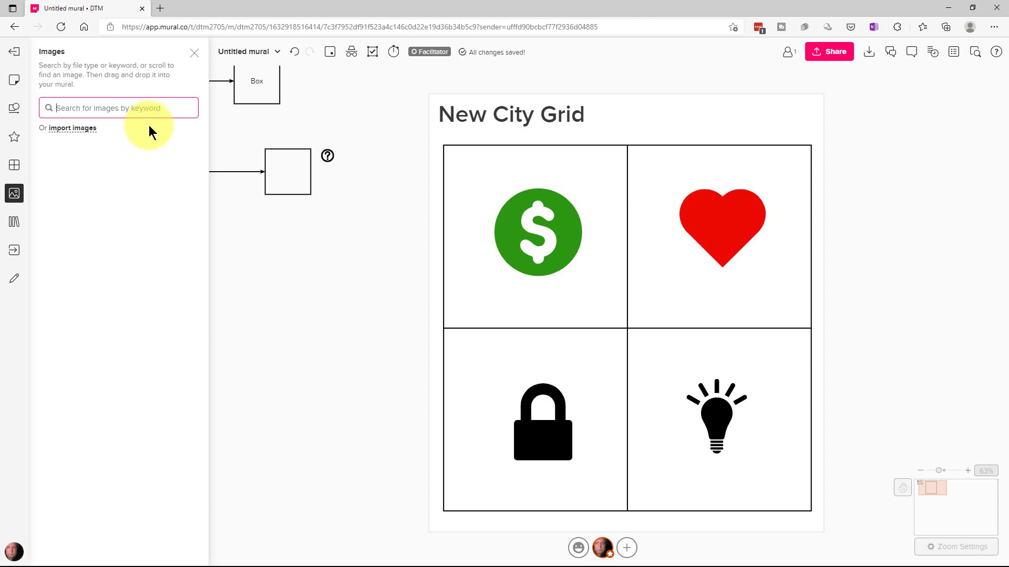
text(ocean)
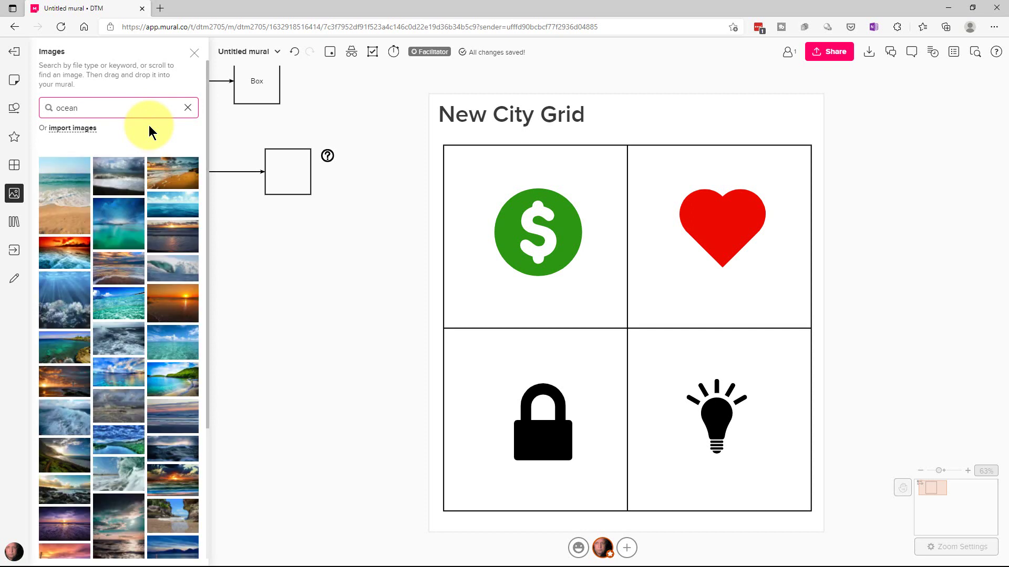
Place an ocean photo on empty board space right of the grid and enlarge it.
drag(946, 281, 641, 270)
drag(119, 223, 272, 250)
drag(146, 272, 641, 198)
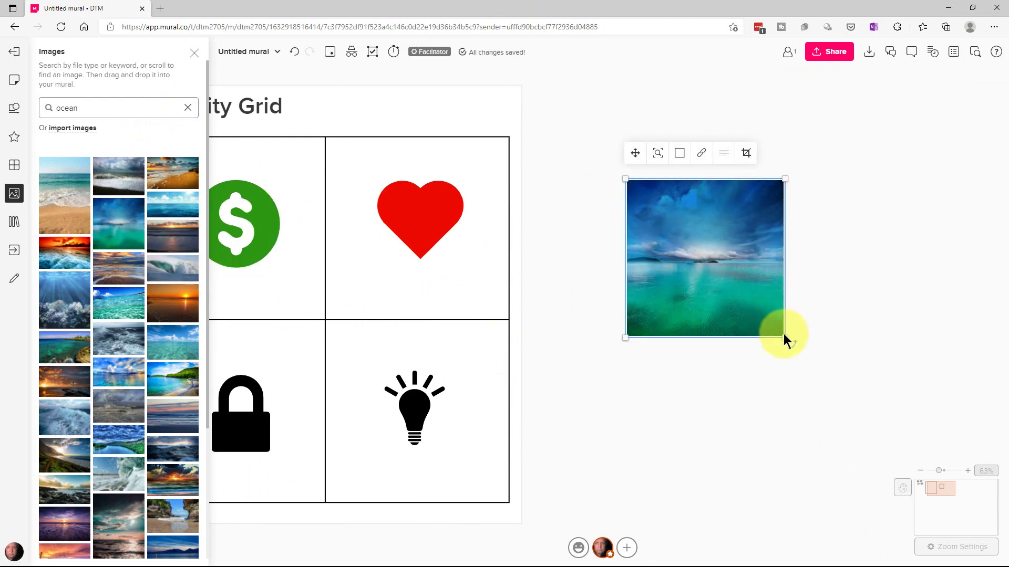
drag(783, 339, 883, 432)
drag(816, 363, 762, 289)
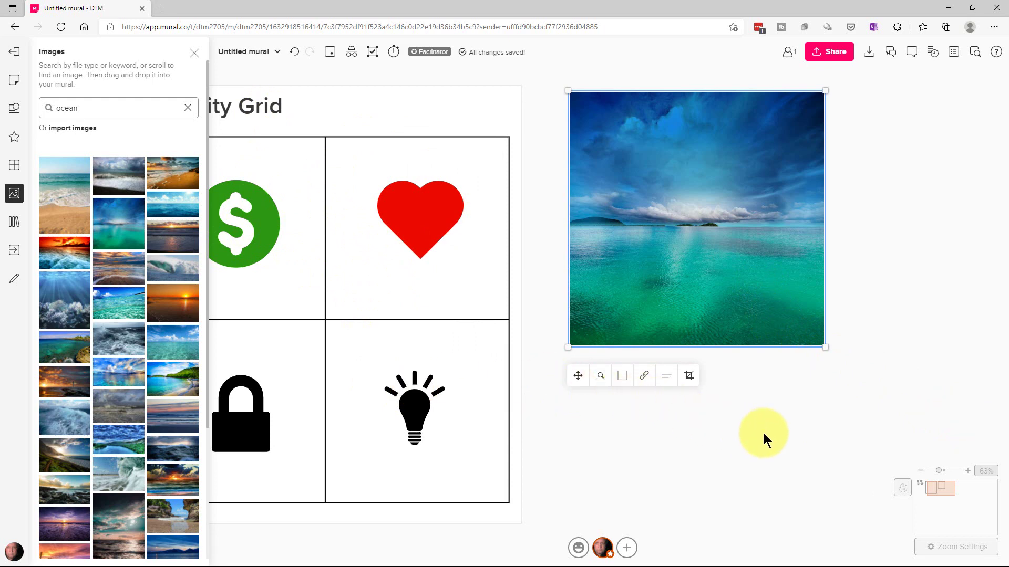
Delete the lightbulb icon from the grid's bottom-right cell.
click(417, 411)
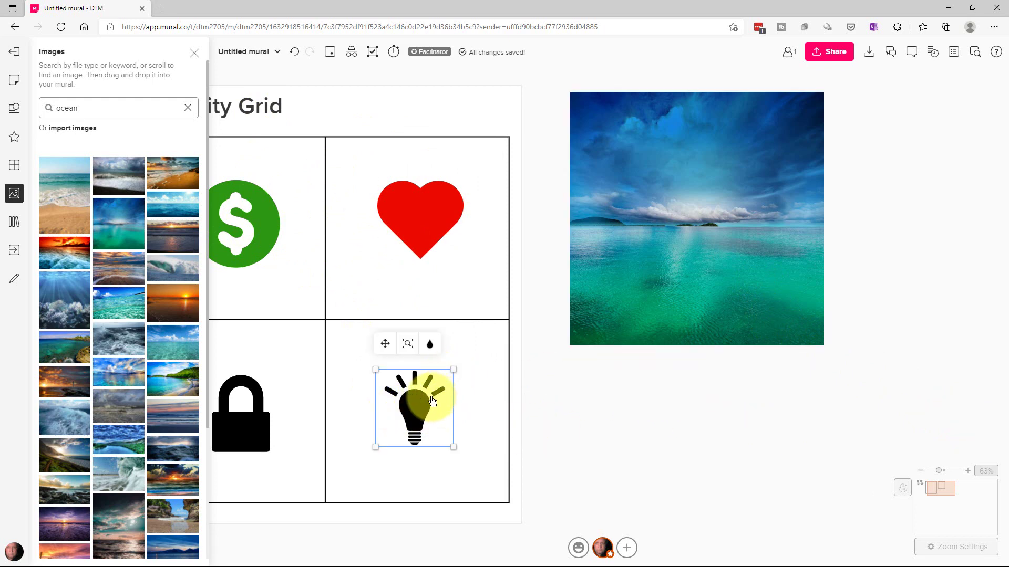
right_click(432, 402)
click(465, 551)
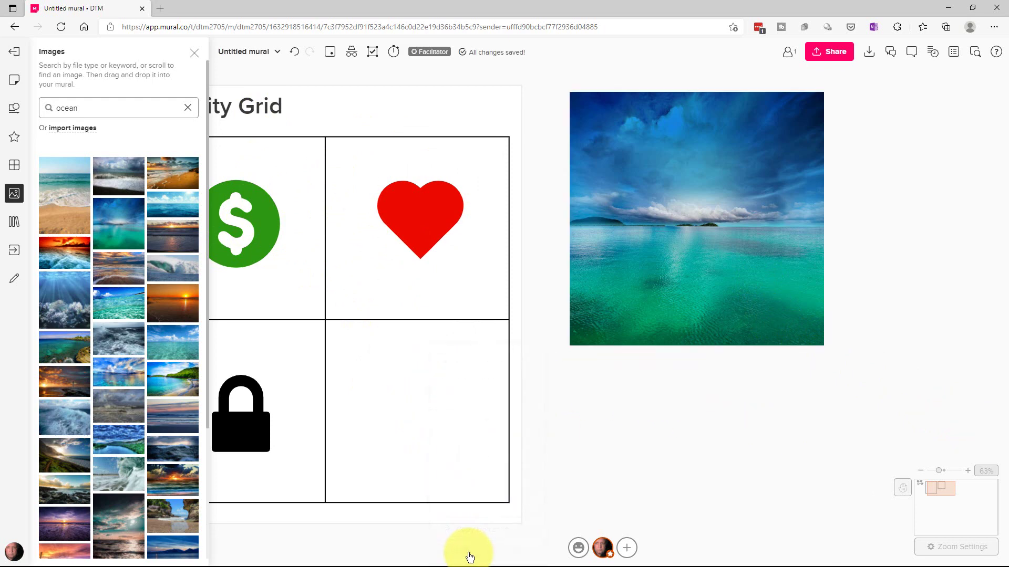
Resize the ocean photo to fill the bottom-right cell, then recentre the New City Grid.
drag(738, 217, 705, 342)
drag(779, 491, 650, 380)
drag(558, 353, 408, 399)
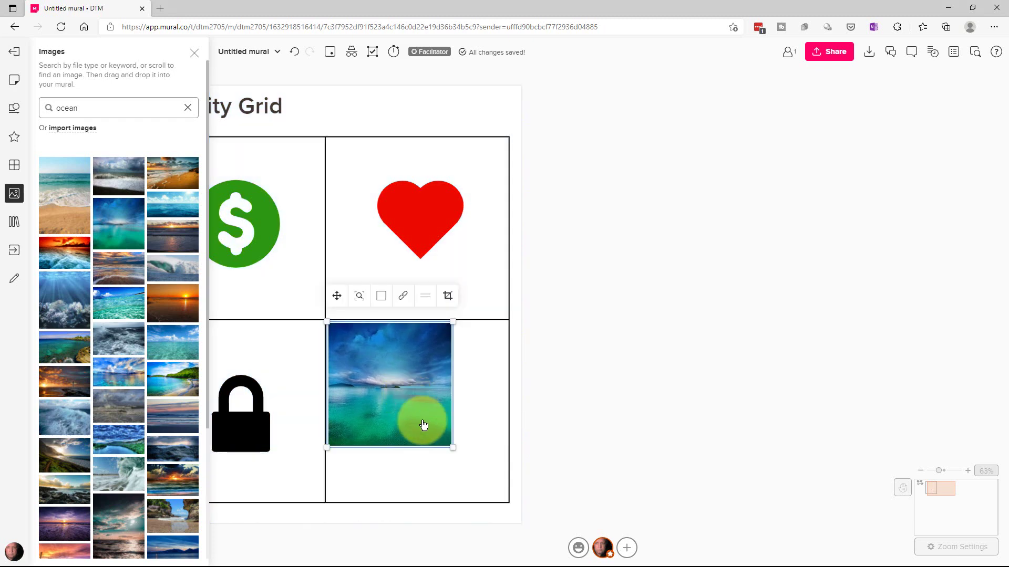
drag(453, 451, 506, 506)
click(720, 348)
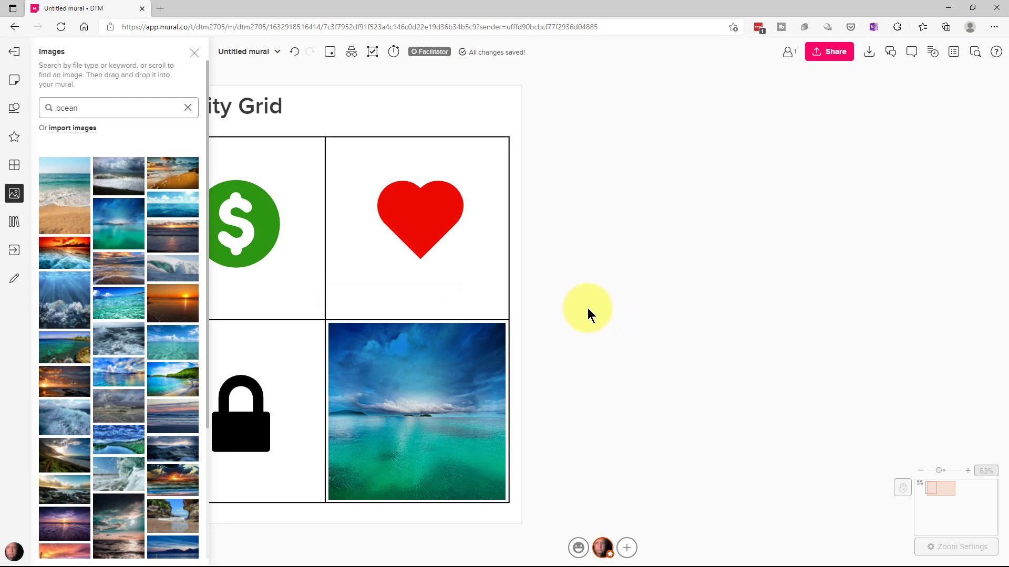
drag(428, 112, 655, 117)
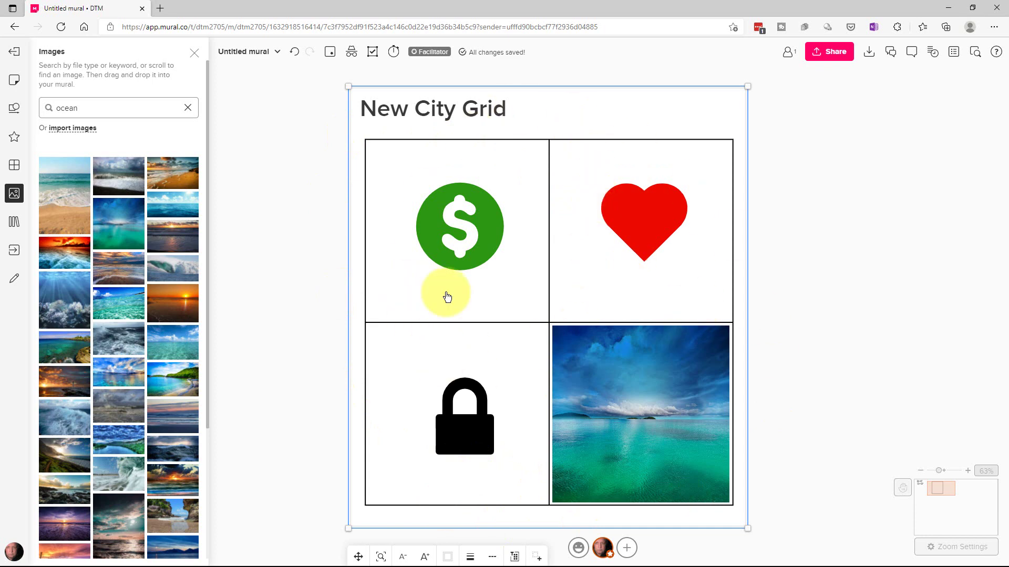
drag(592, 107, 563, 96)
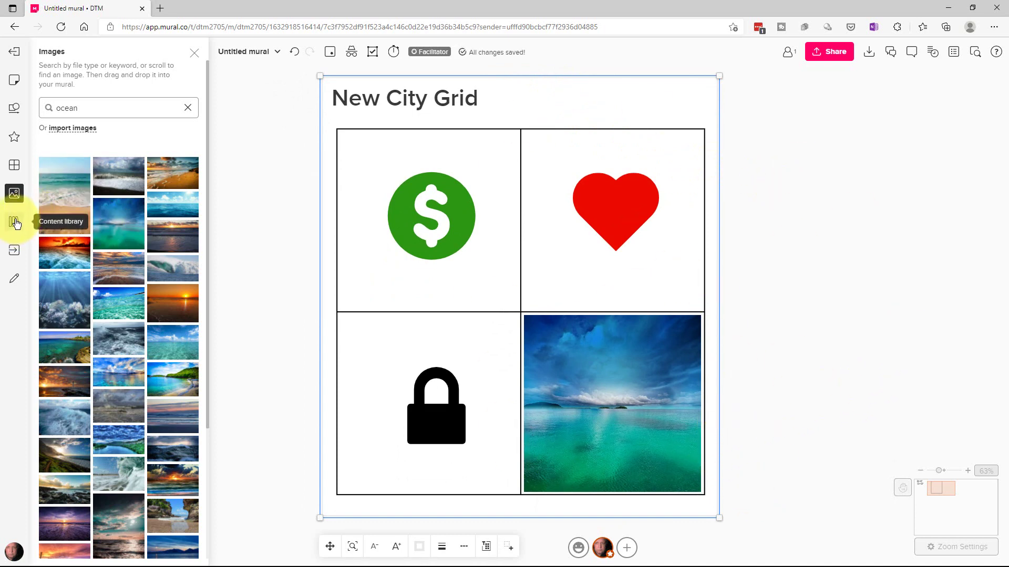
Drag the SWOT Grid template from the content library onto the board right of the New City Grid.
click(15, 222)
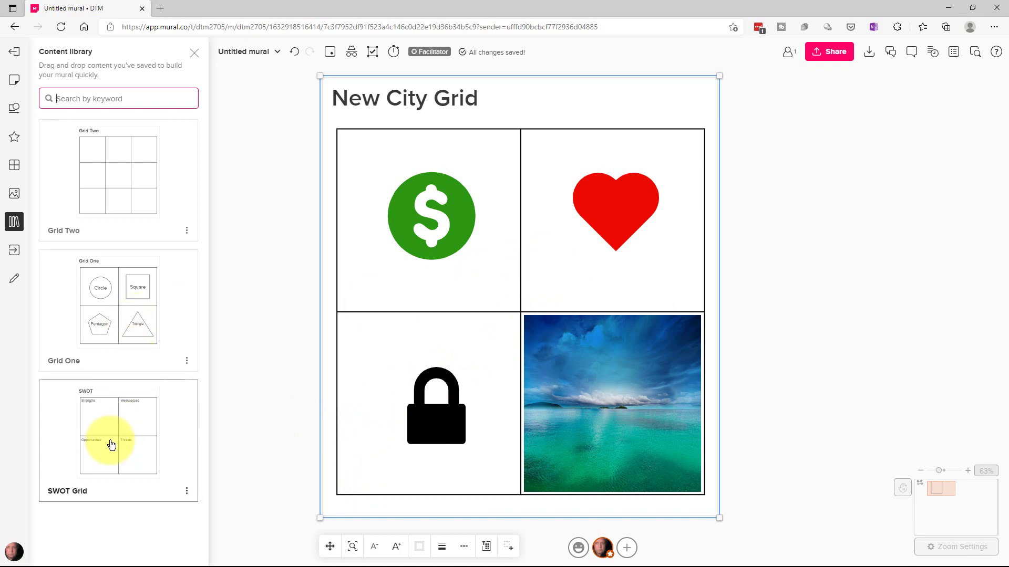
drag(111, 446, 826, 212)
drag(906, 263, 846, 146)
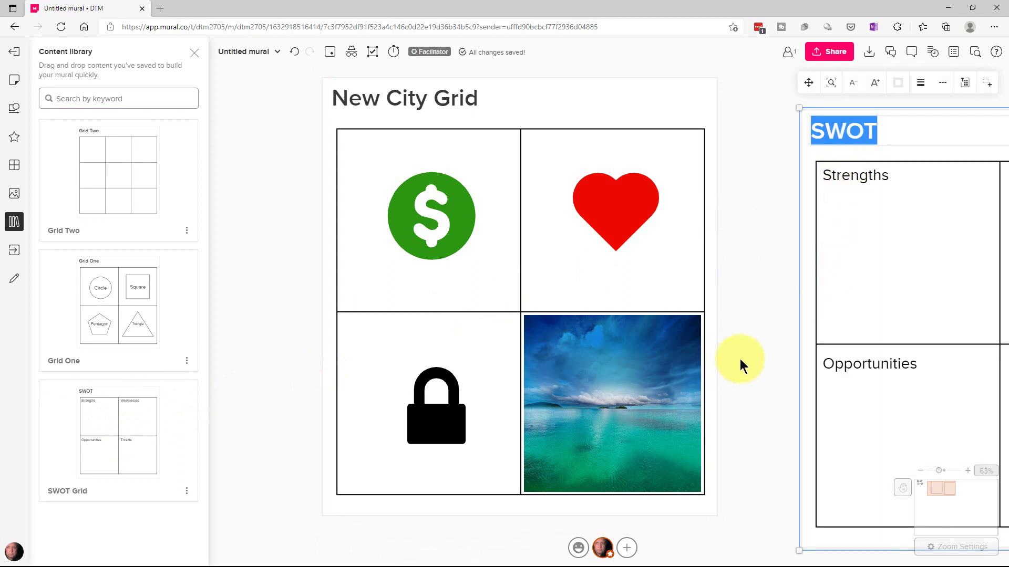
drag(740, 359, 582, 357)
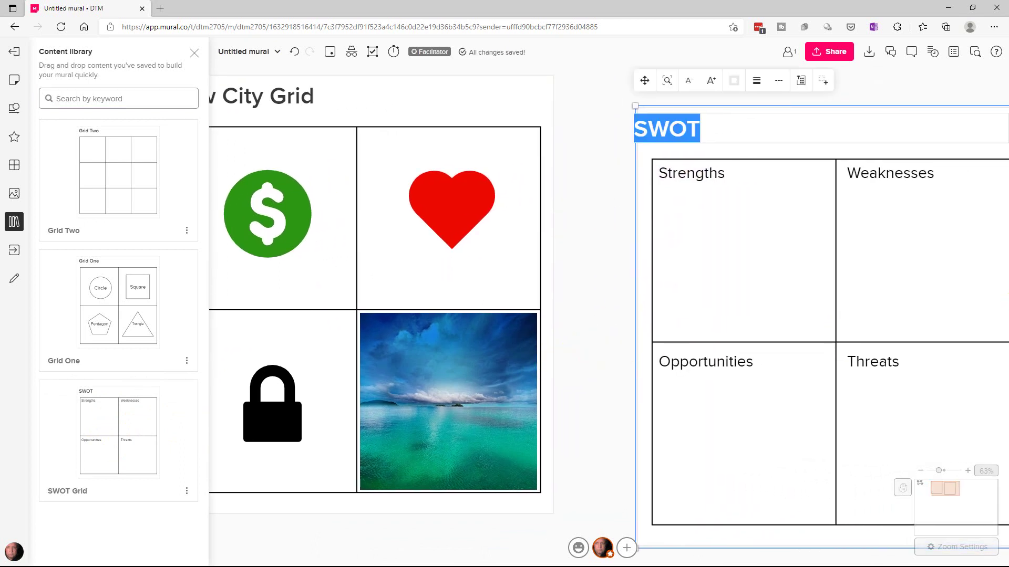
drag(594, 263, 468, 269)
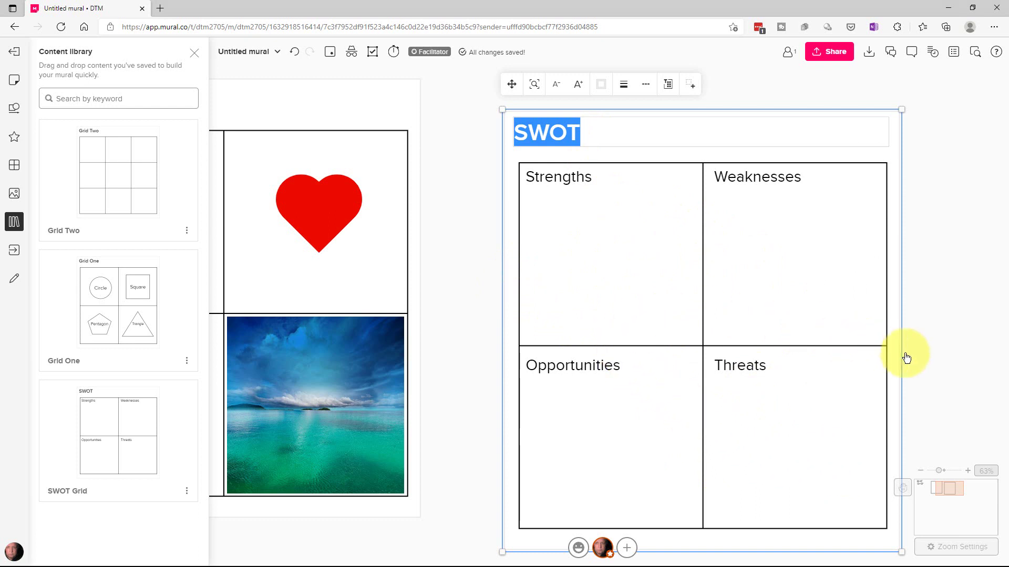
scroll(917, 368, down, 2)
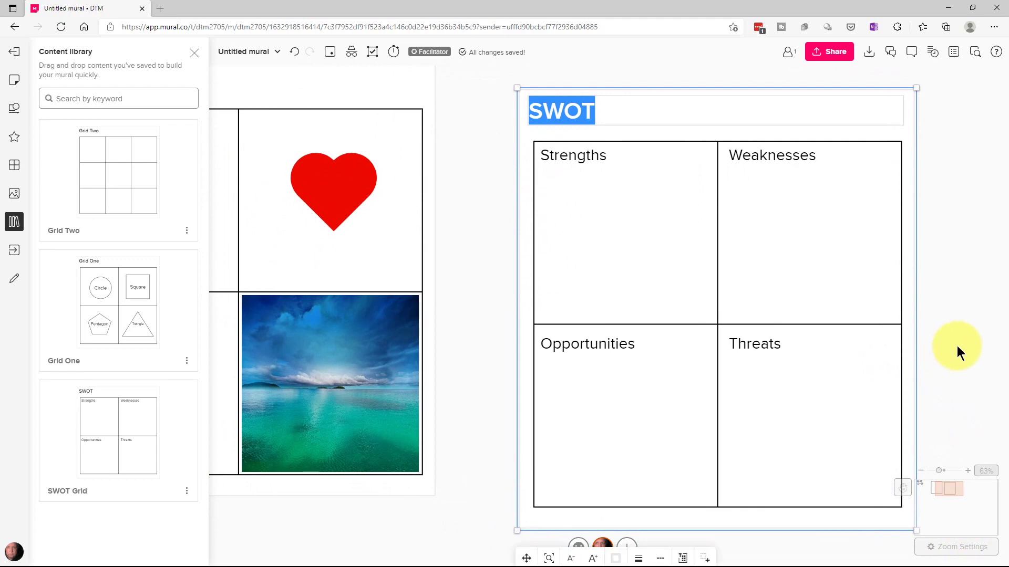
scroll(417, 457, left, 3)
scroll(704, 342, left, 3)
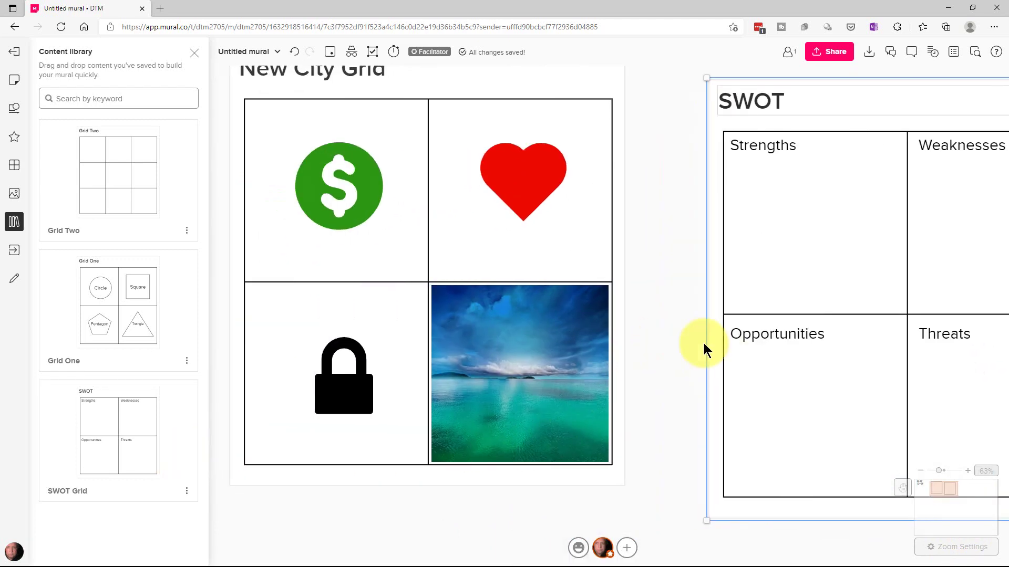
scroll(704, 343, left, 1)
scroll(670, 230, up, 2)
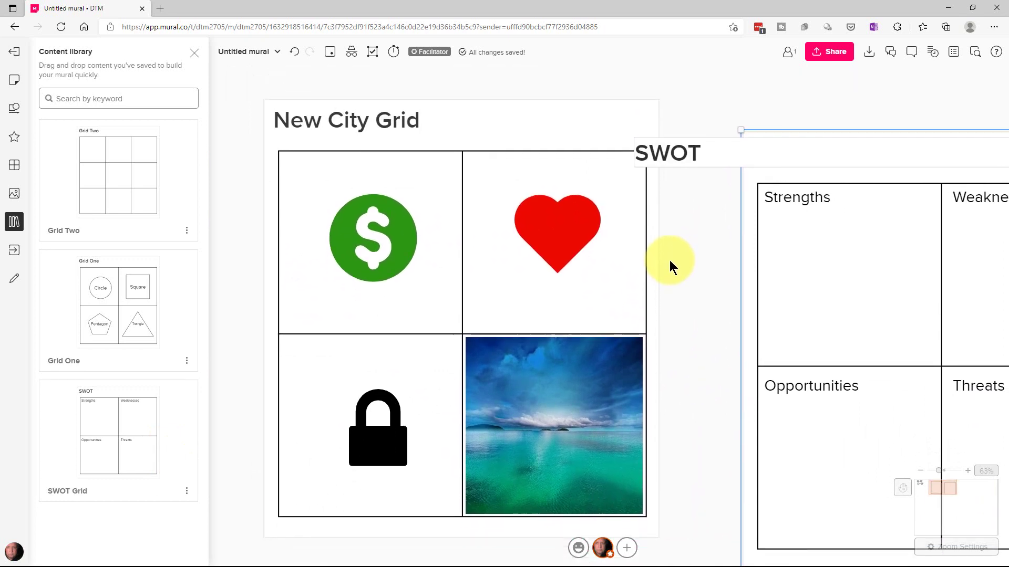
click(717, 199)
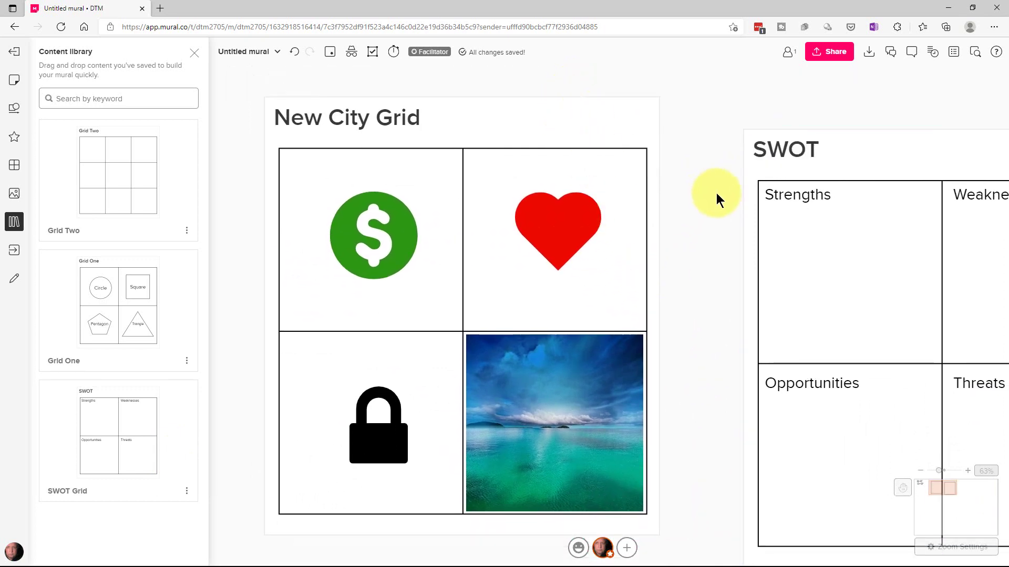
click(549, 126)
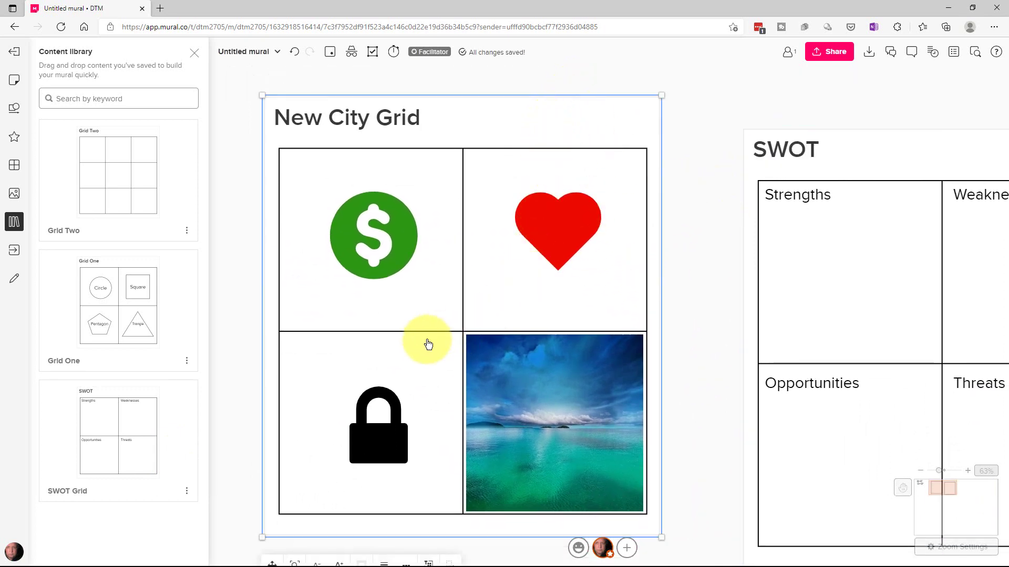
Save the New City Grid area to the content library under the name 'New City Grid'.
right_click(496, 124)
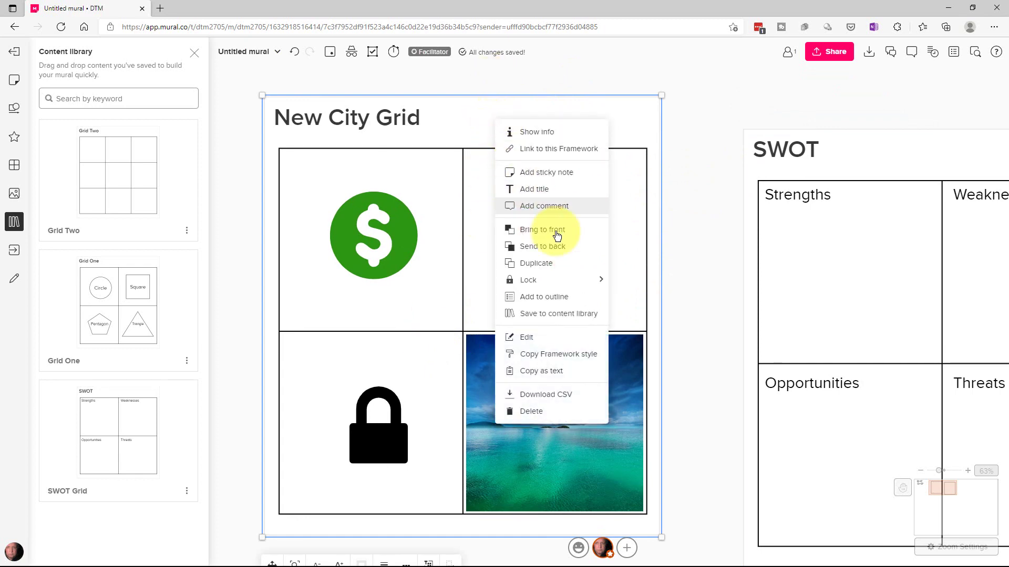
click(580, 315)
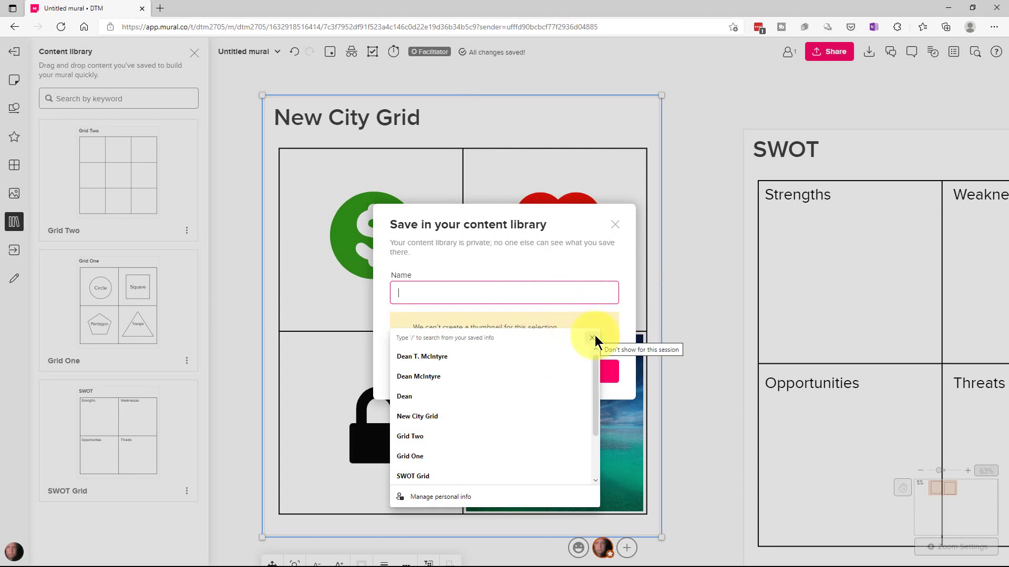
text(New)
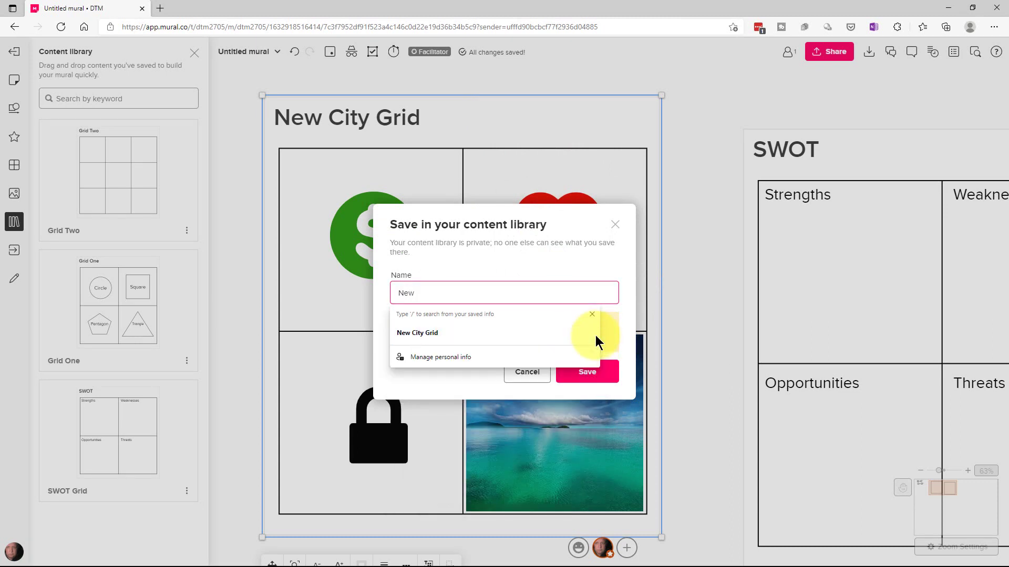
text( City Grid)
click(574, 260)
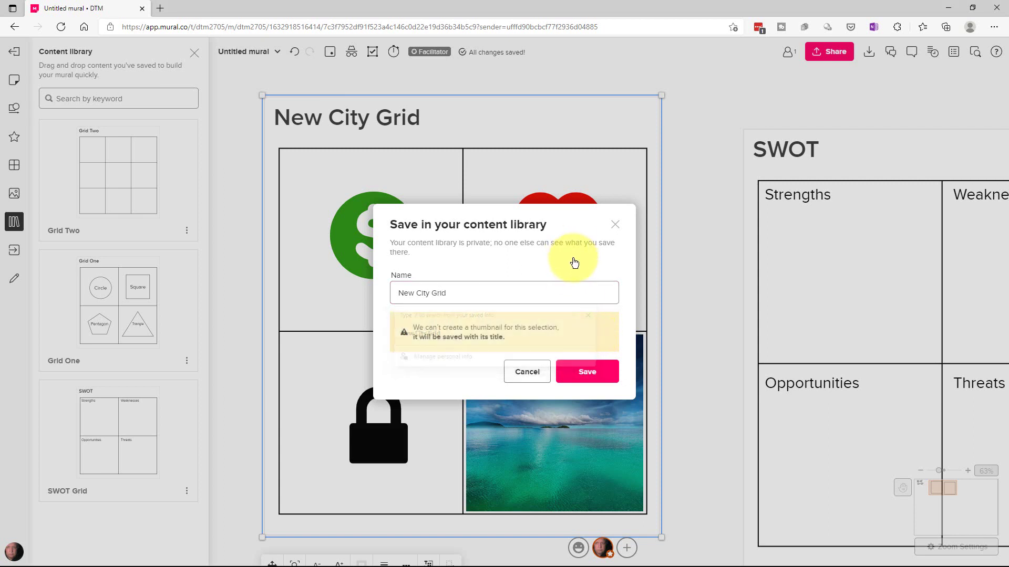
click(594, 379)
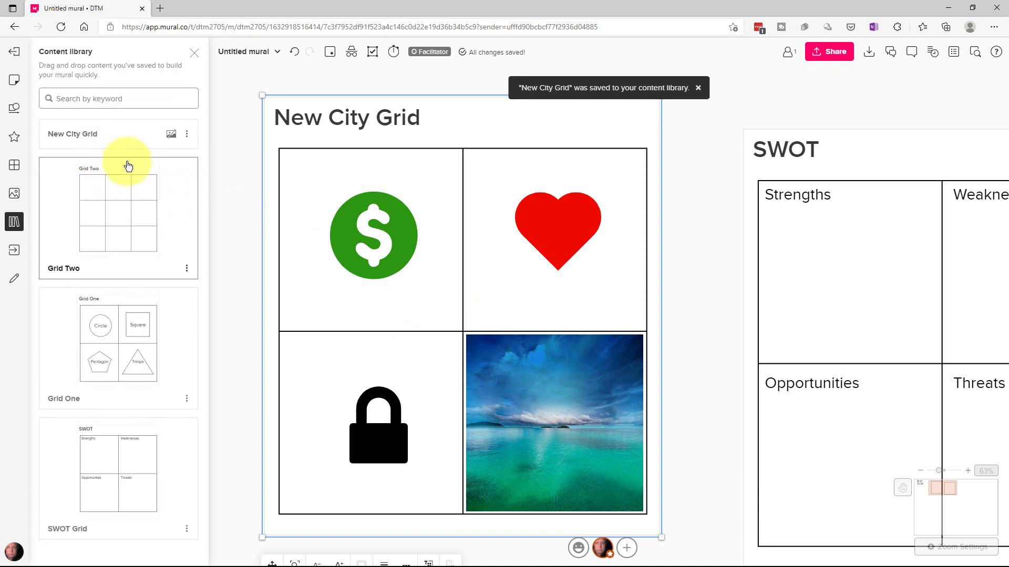
Insert a copy of the saved New City Grid from the content library.
click(132, 142)
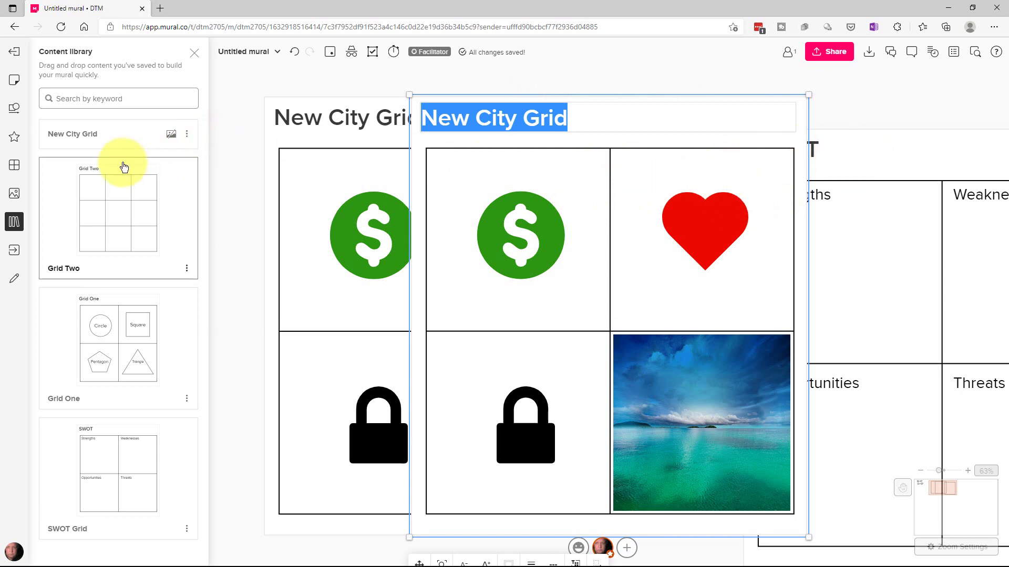
click(472, 169)
drag(471, 169, 131, 144)
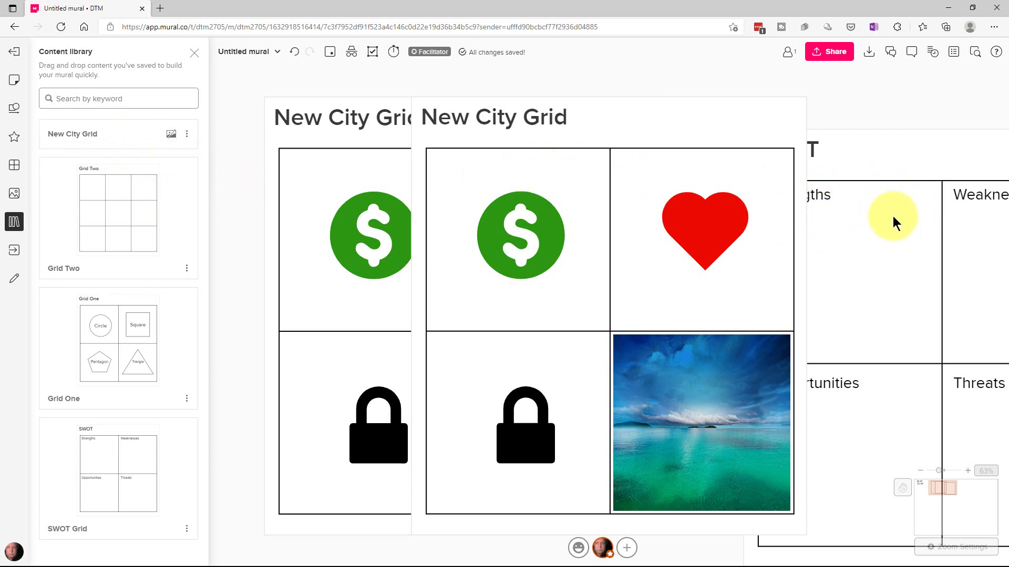
Delete the duplicate New City Grid, area and content, then open the Import files dialog.
click(740, 128)
key(Delete)
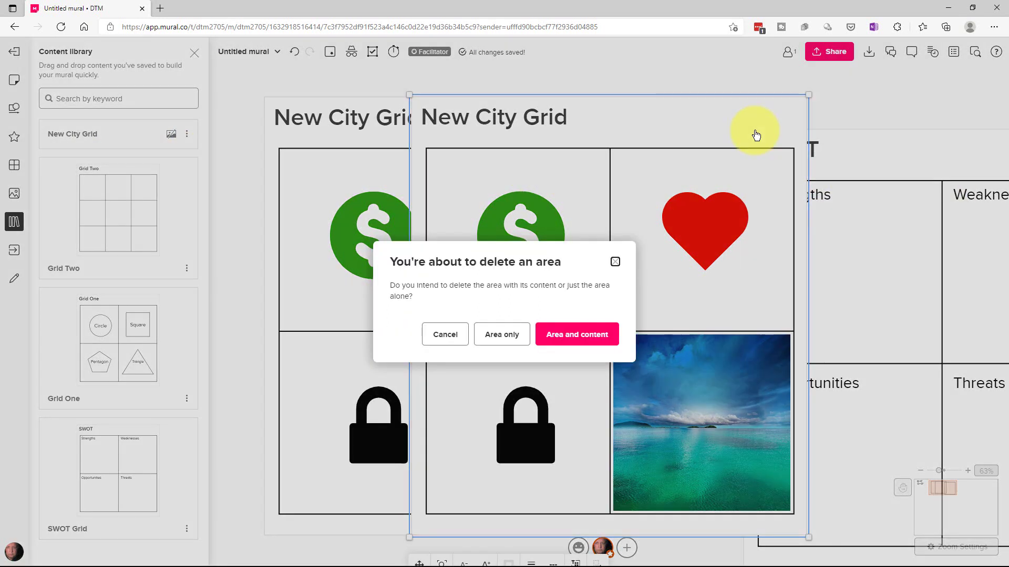
click(610, 330)
click(14, 251)
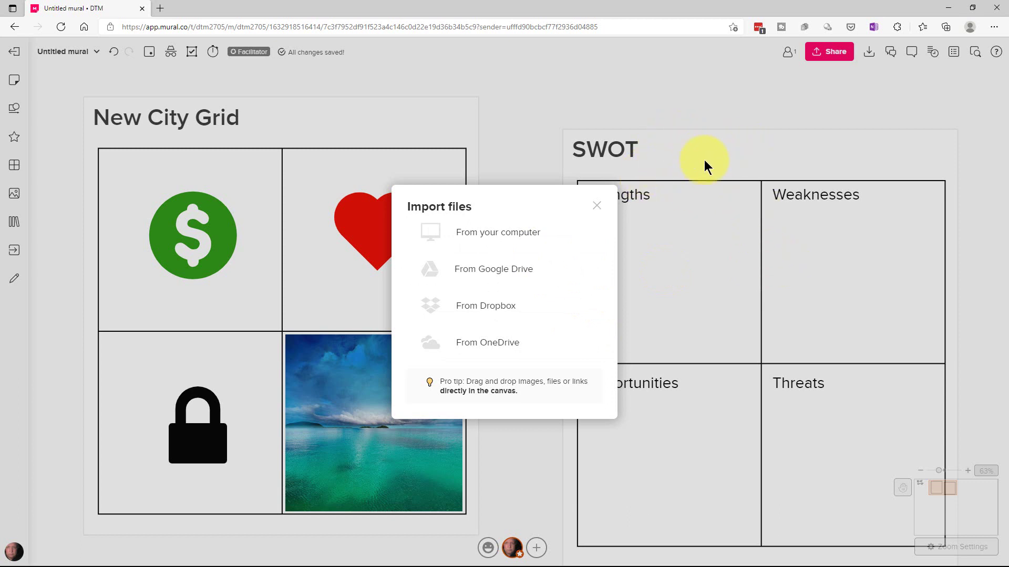
Close the Import files dialog and switch to the Draw tool.
click(597, 206)
click(15, 281)
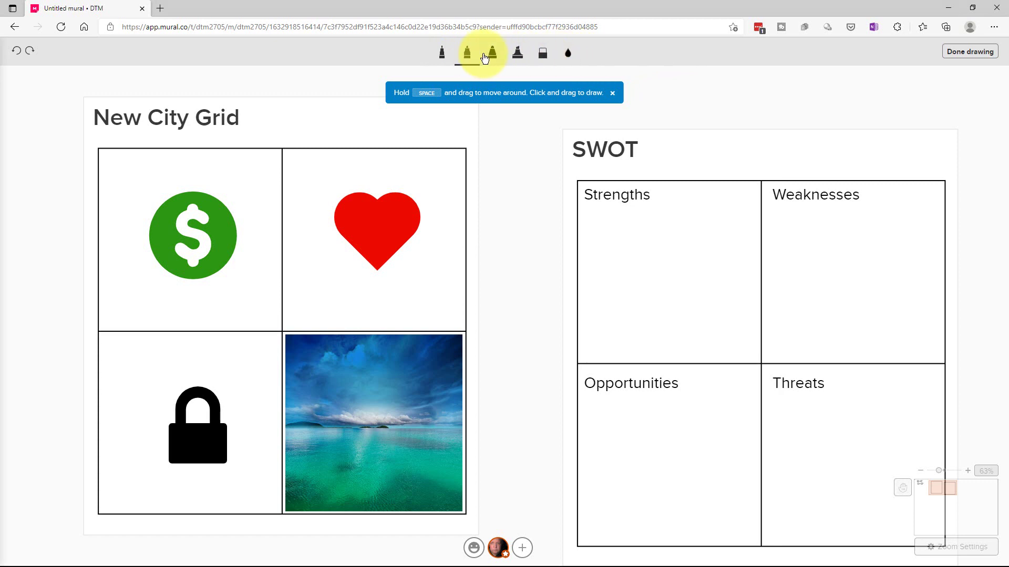
Set the pen to medium width with red ink.
click(493, 54)
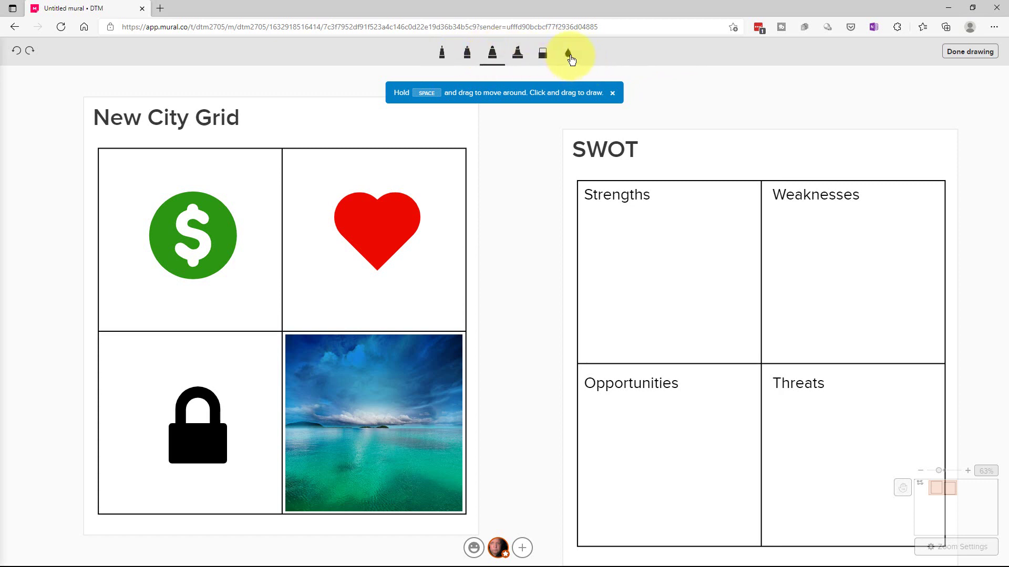
click(569, 54)
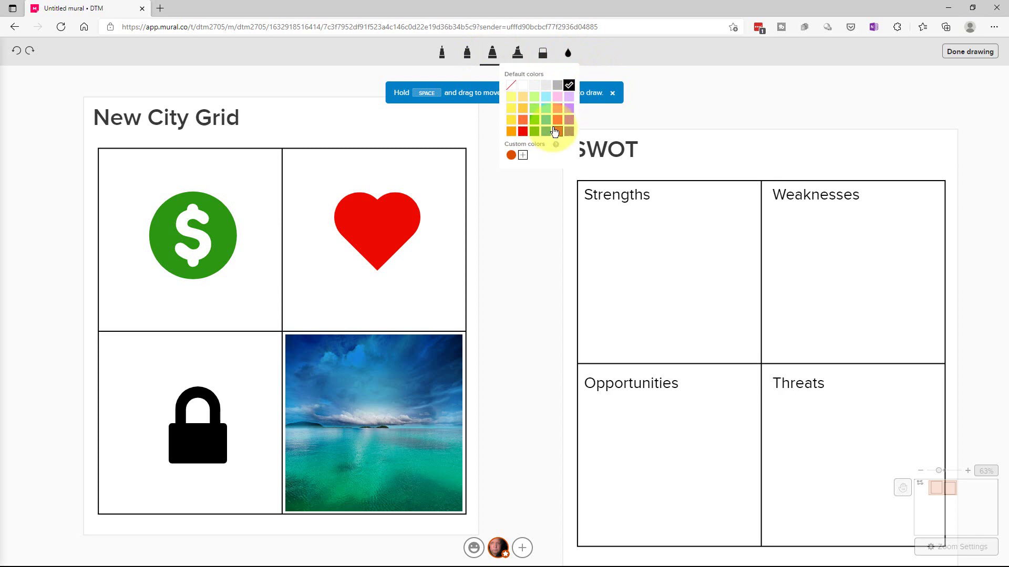
click(523, 133)
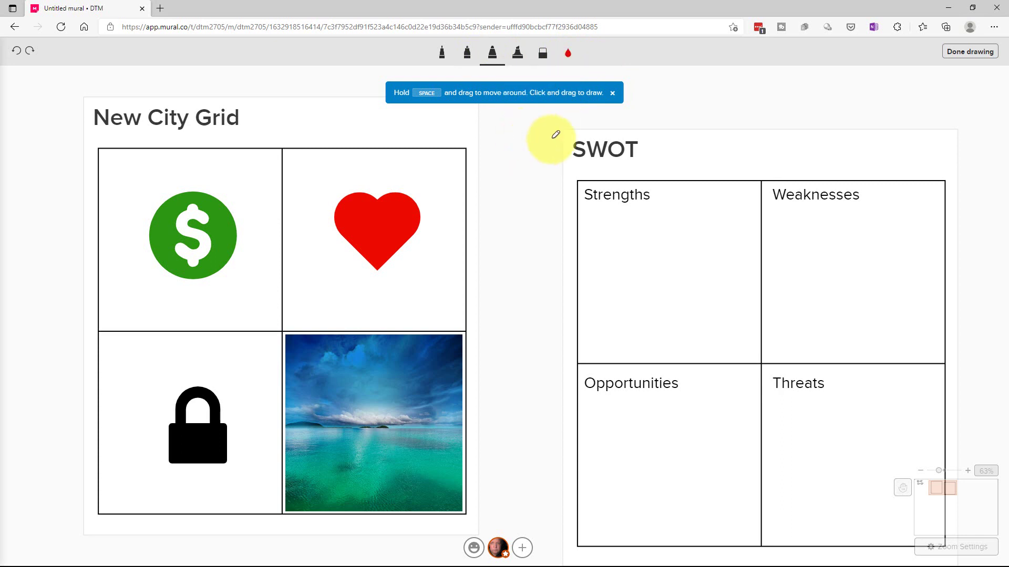
Draw a red check by Strengths, underline Weaknesses, circle Threats, then exit drawing mode.
drag(666, 194, 707, 171)
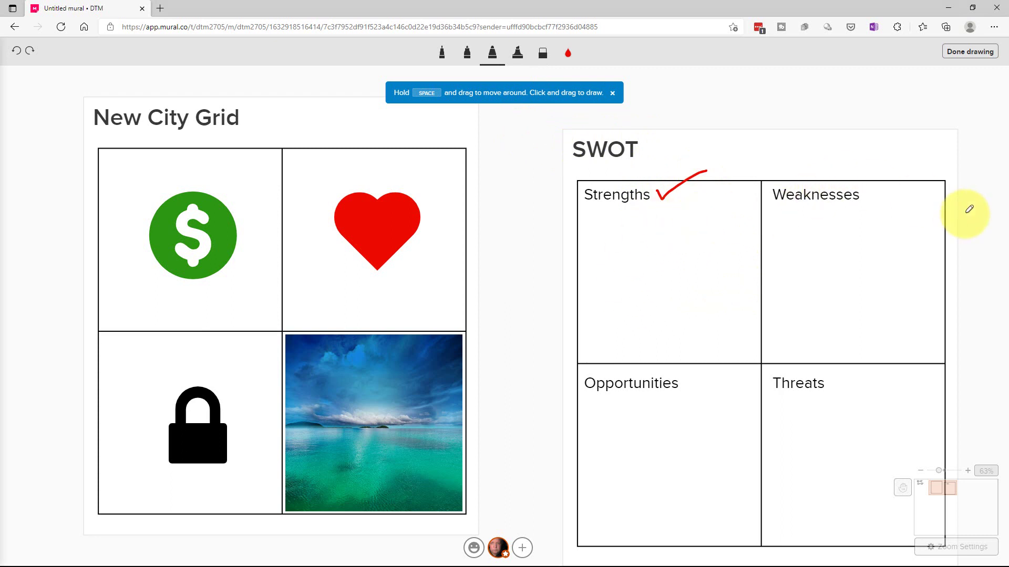
drag(779, 207, 829, 198)
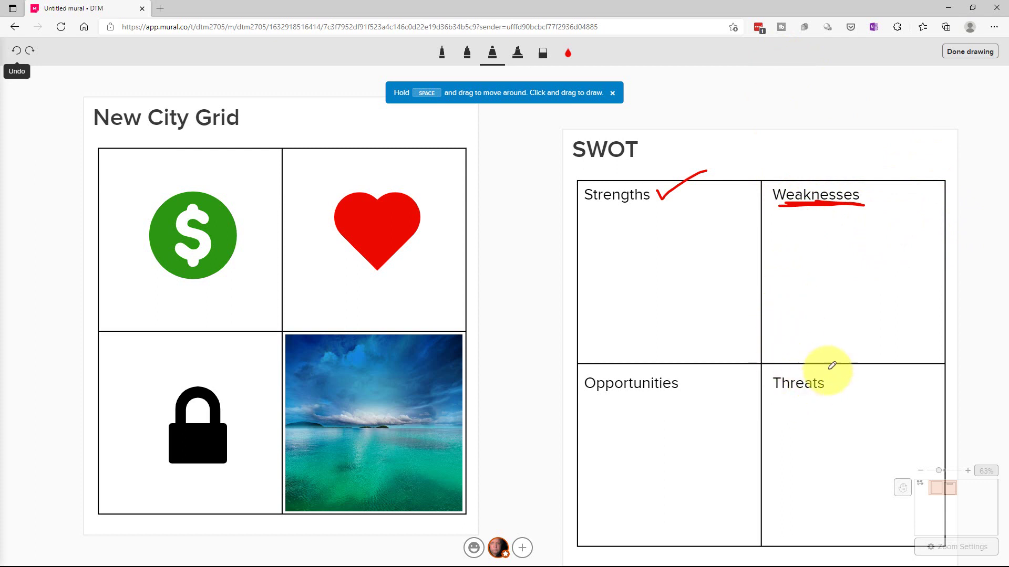
mouse_move(801, 364)
mouse_down()
mouse_move(844, 392)
mouse_move(829, 367)
mouse_move(803, 357)
mouse_up()
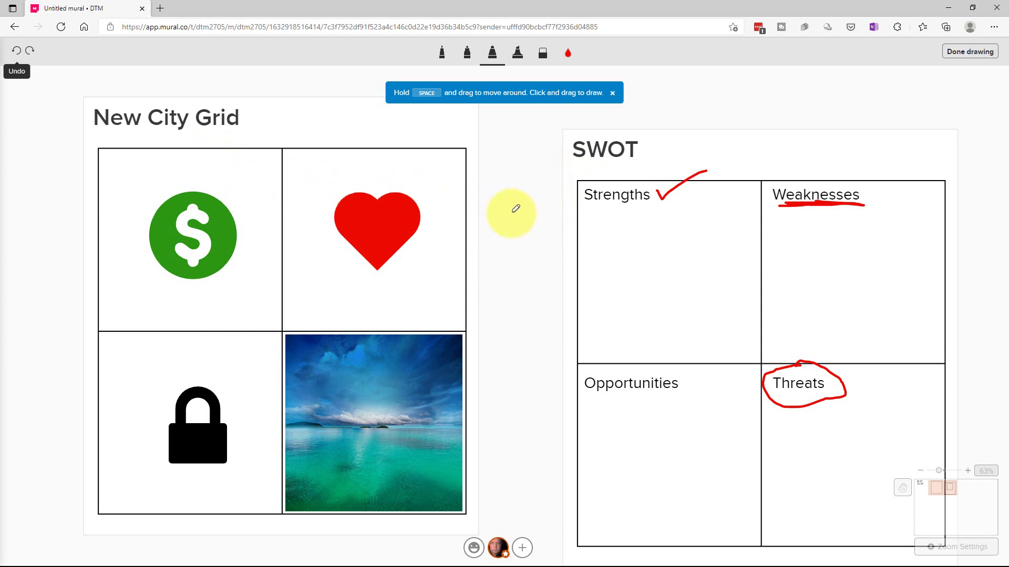
key(Escape)
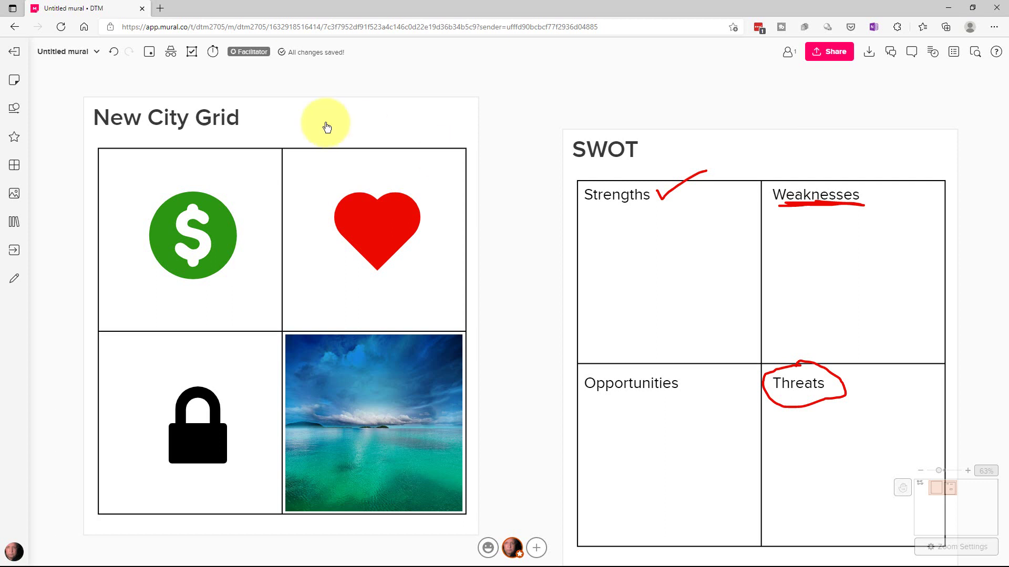
click(216, 53)
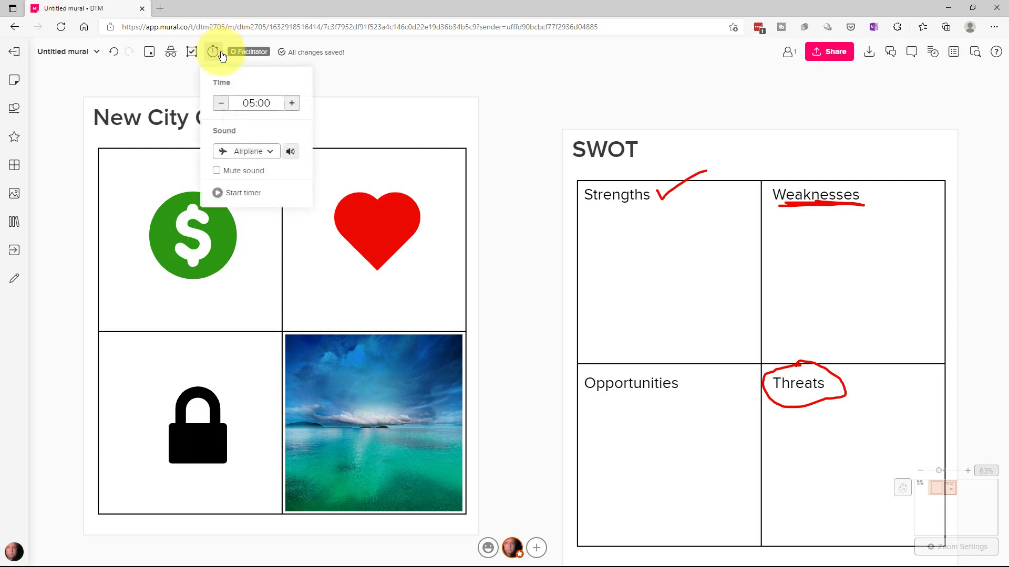
click(266, 194)
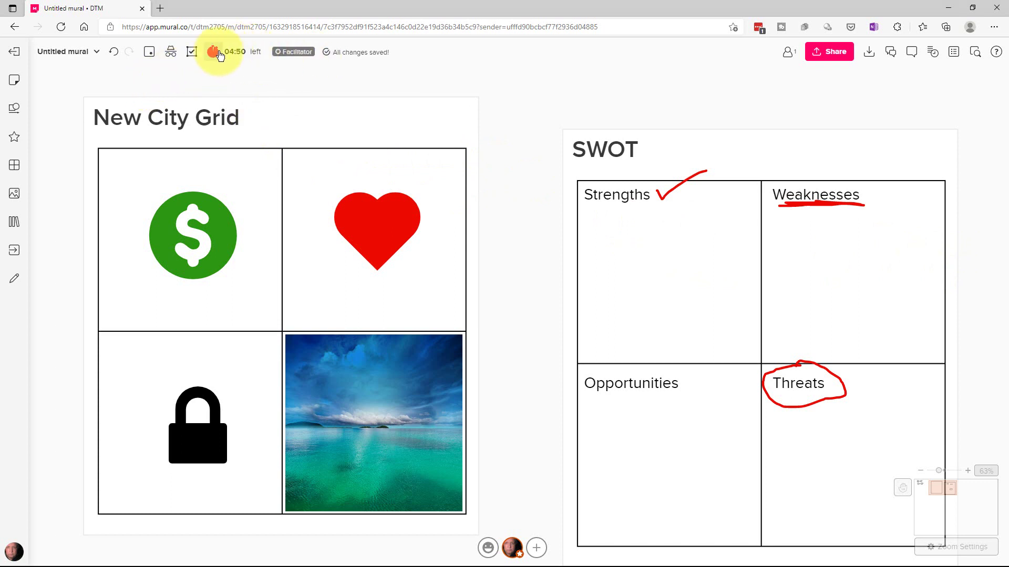
click(251, 52)
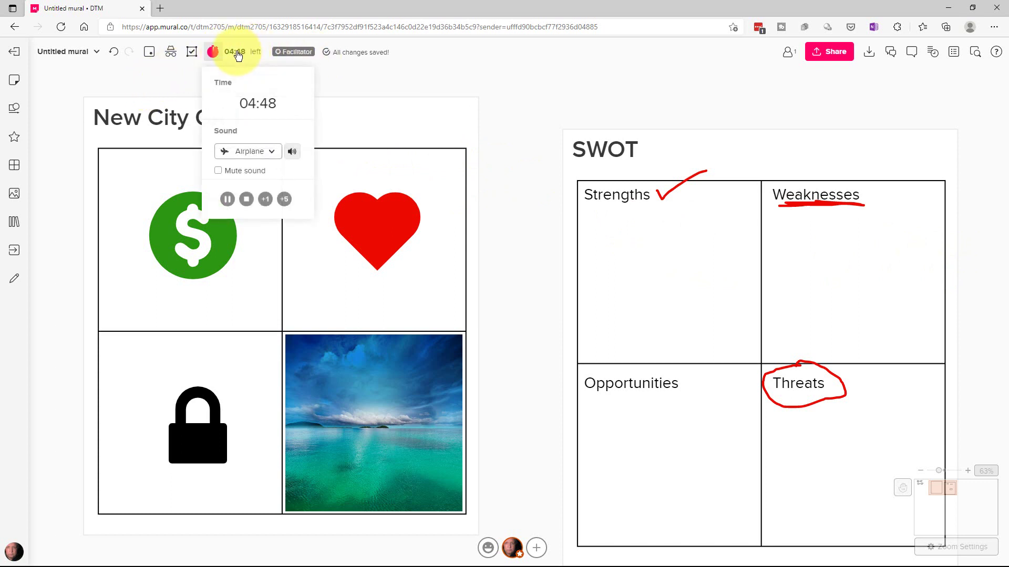
click(252, 200)
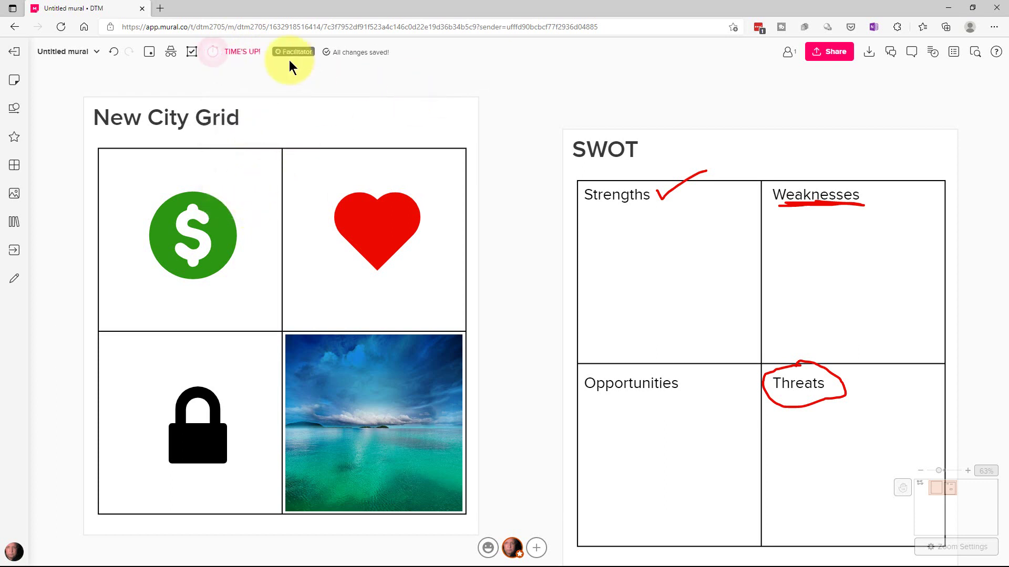
click(239, 49)
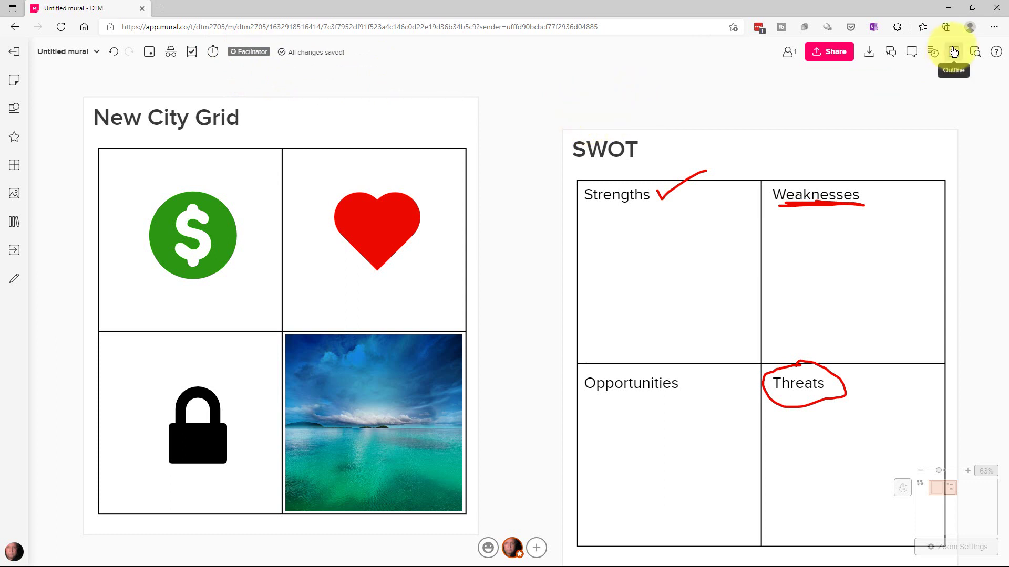
Add the SWOT framework and then the New City Grid framework to the outline.
click(808, 151)
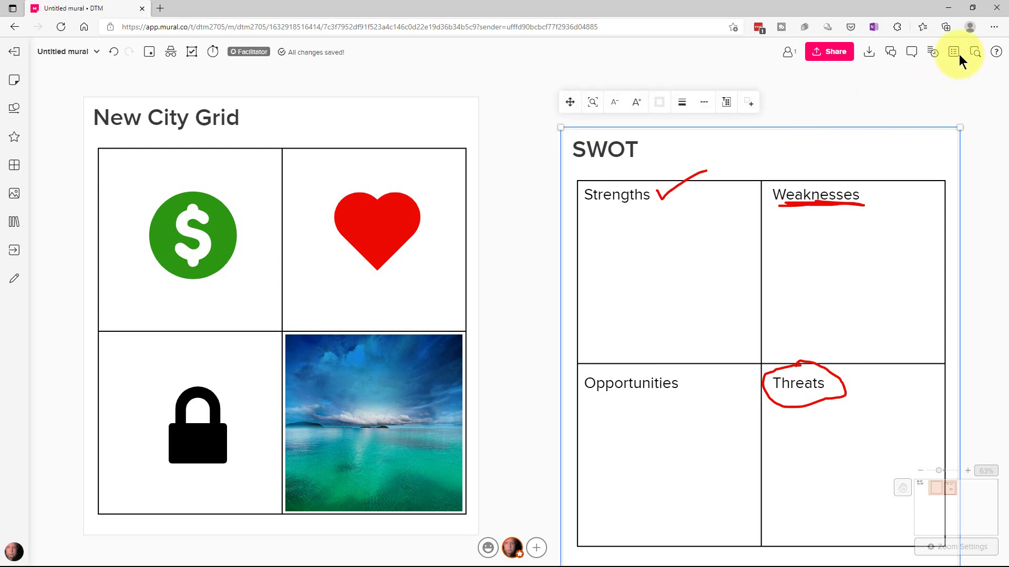
right_click(855, 156)
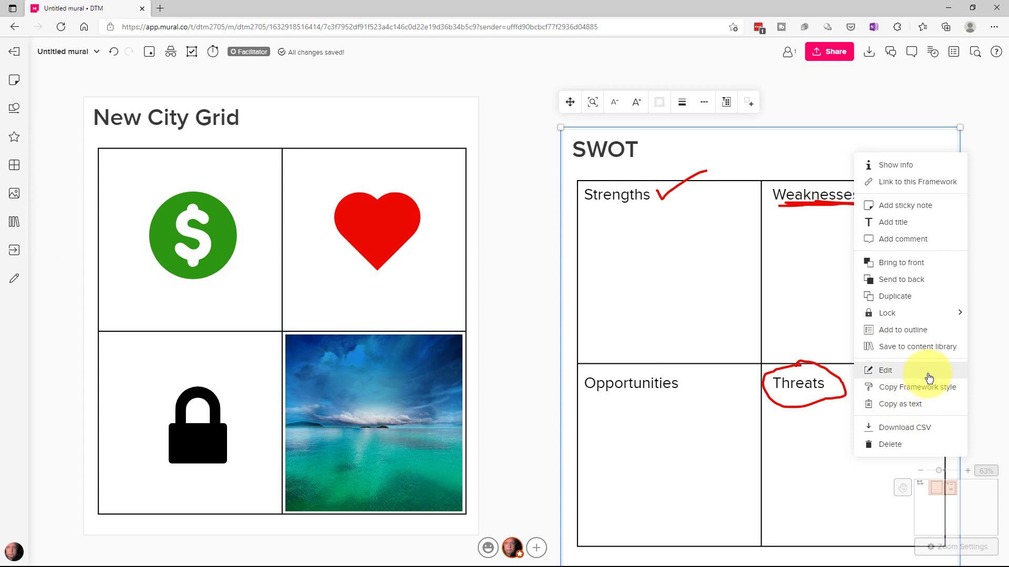
click(937, 337)
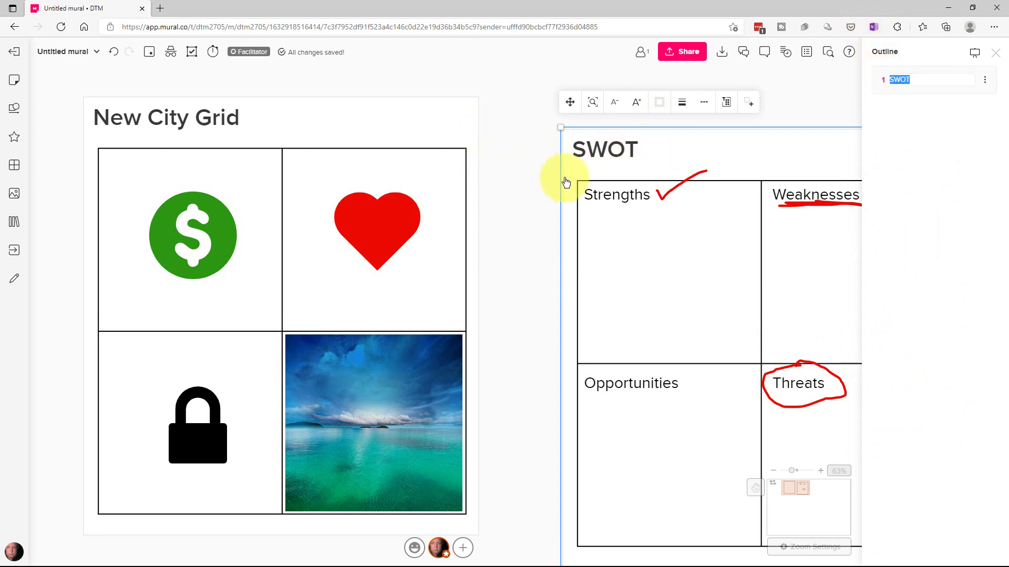
right_click(408, 129)
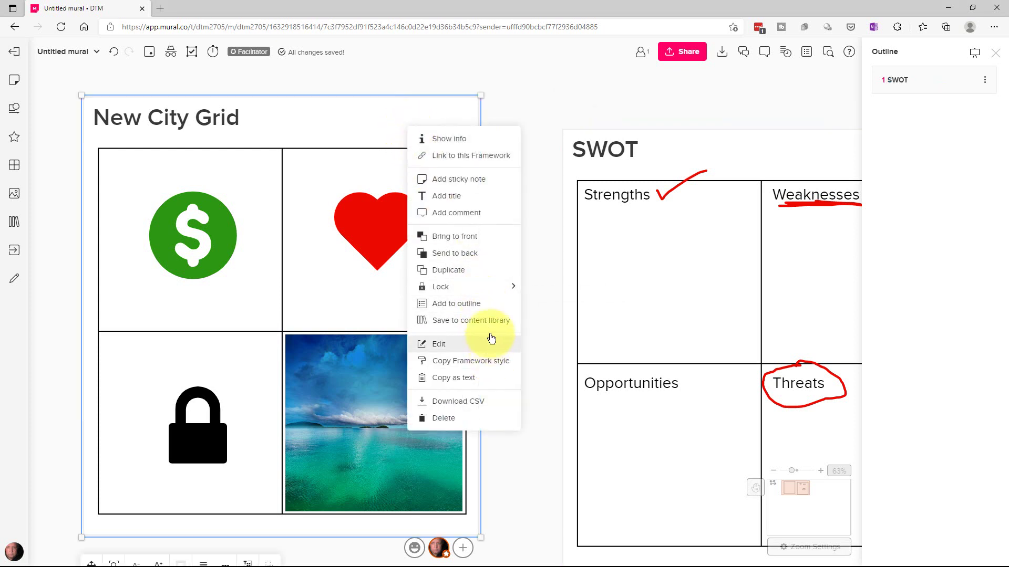
click(486, 303)
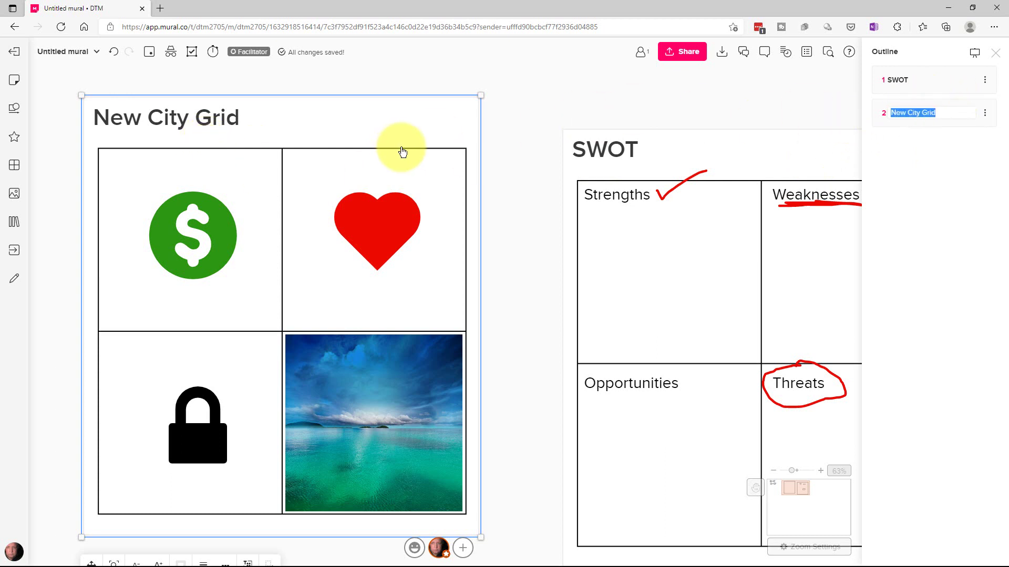
key(Return)
Jump between the SWOT and New City Grid entries in the outline.
drag(547, 143, 786, 238)
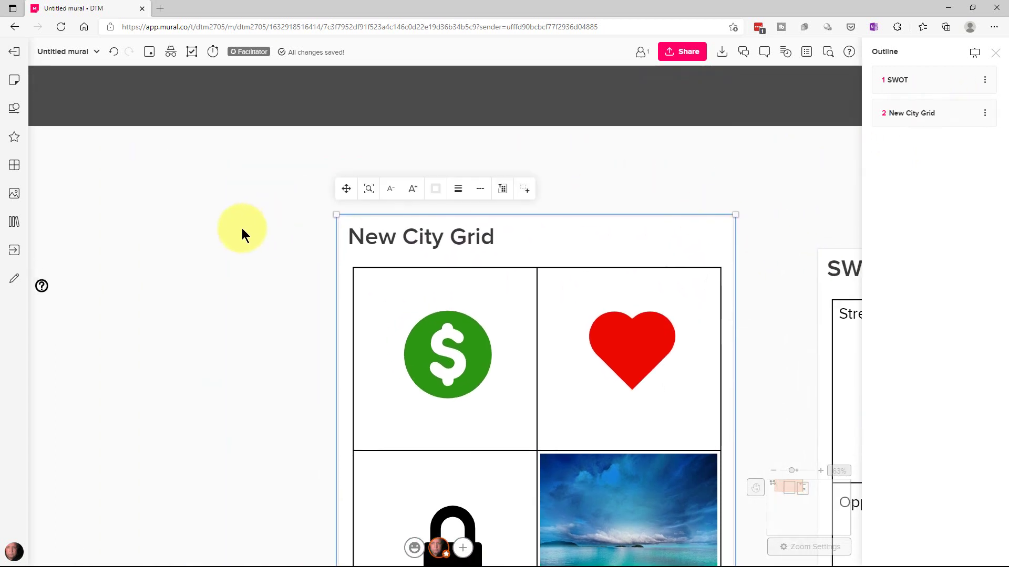
drag(241, 228, 631, 194)
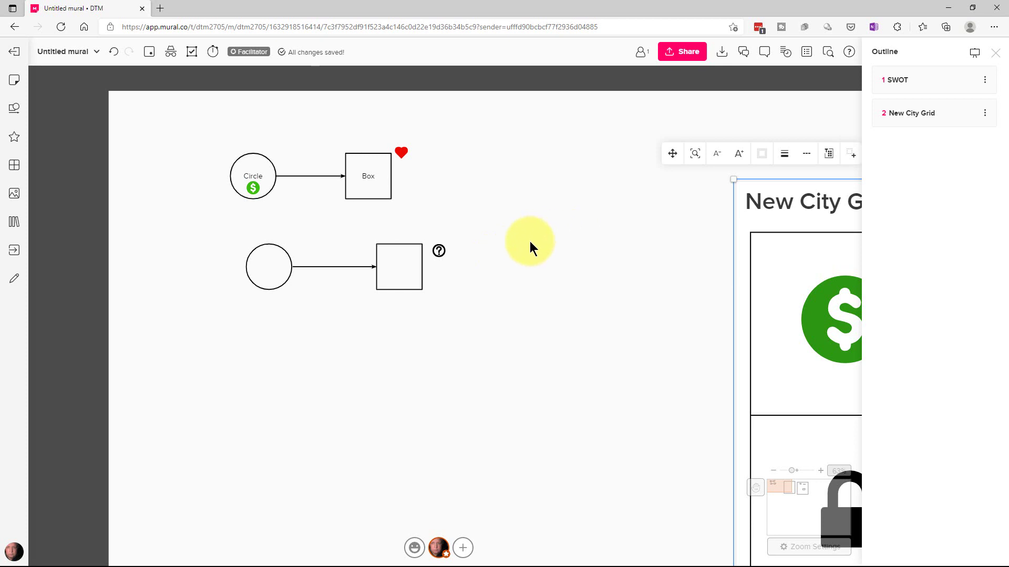
click(922, 89)
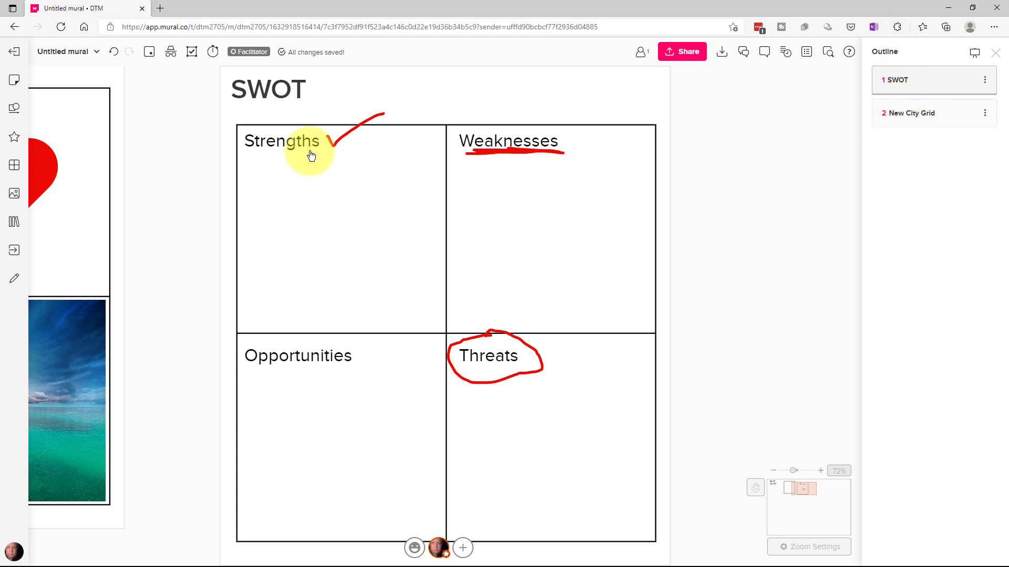
click(892, 121)
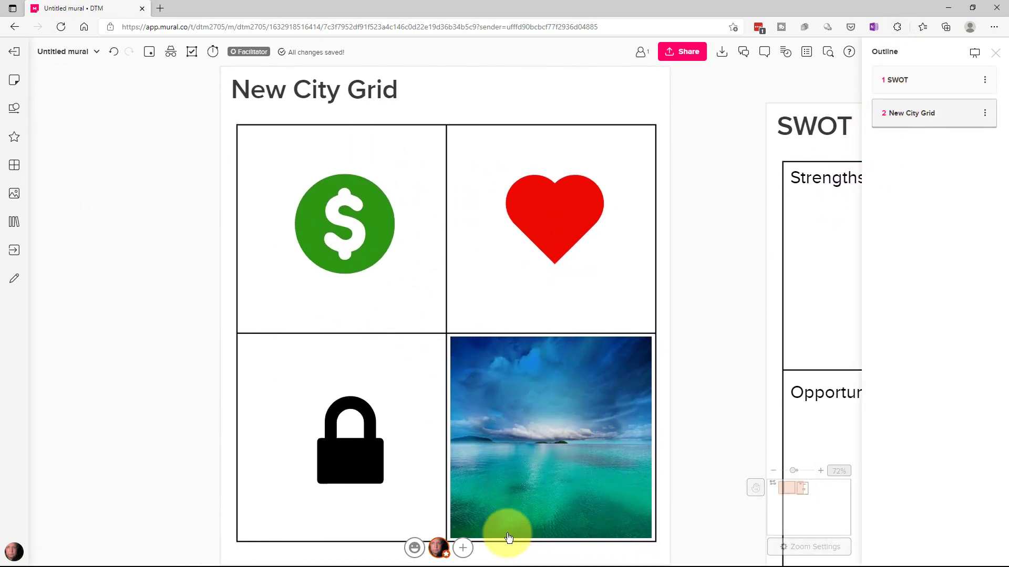
click(463, 549)
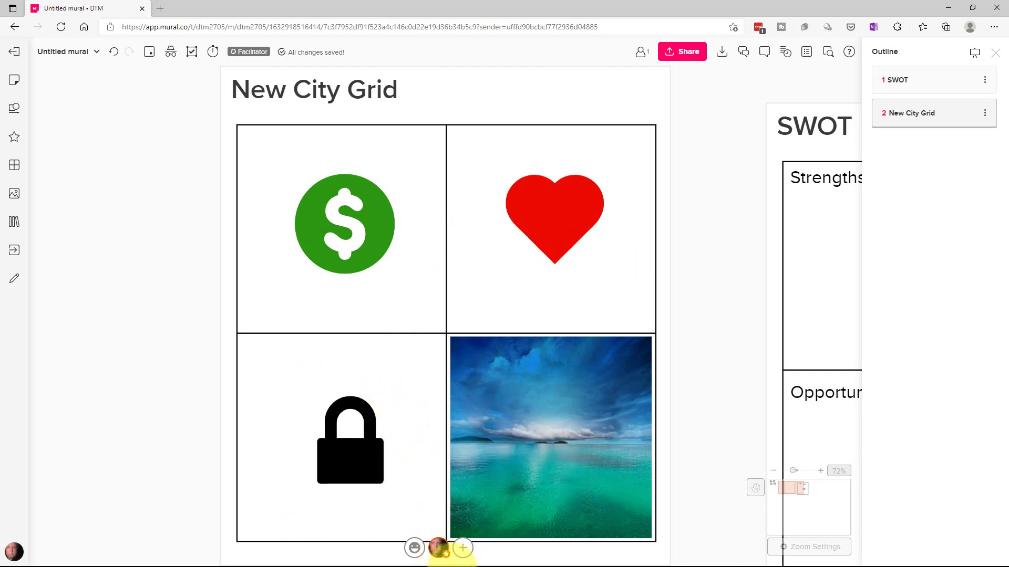
Open and dismiss the facilitator superpowers options, then hide the Outline panel.
click(440, 550)
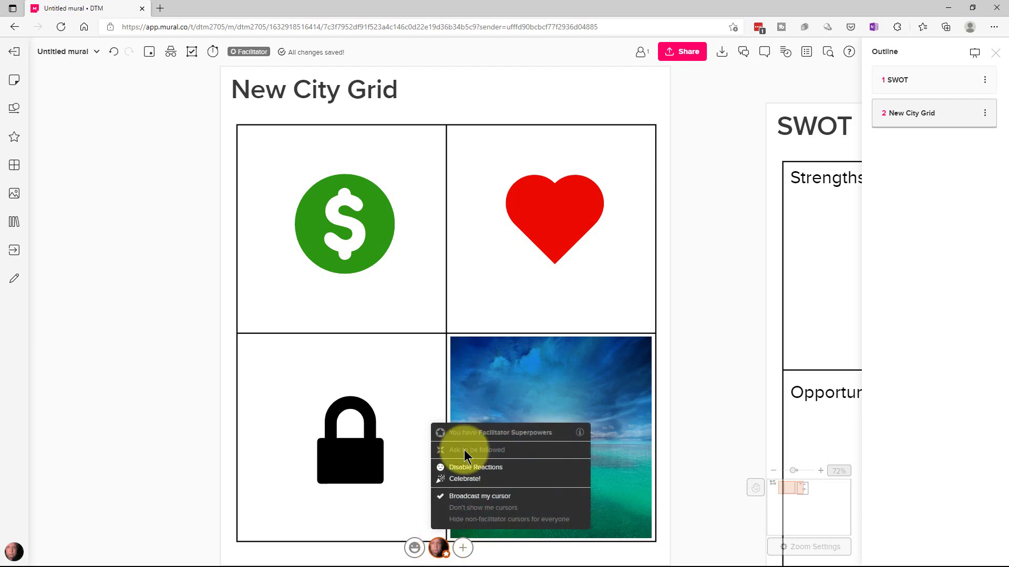
click(664, 484)
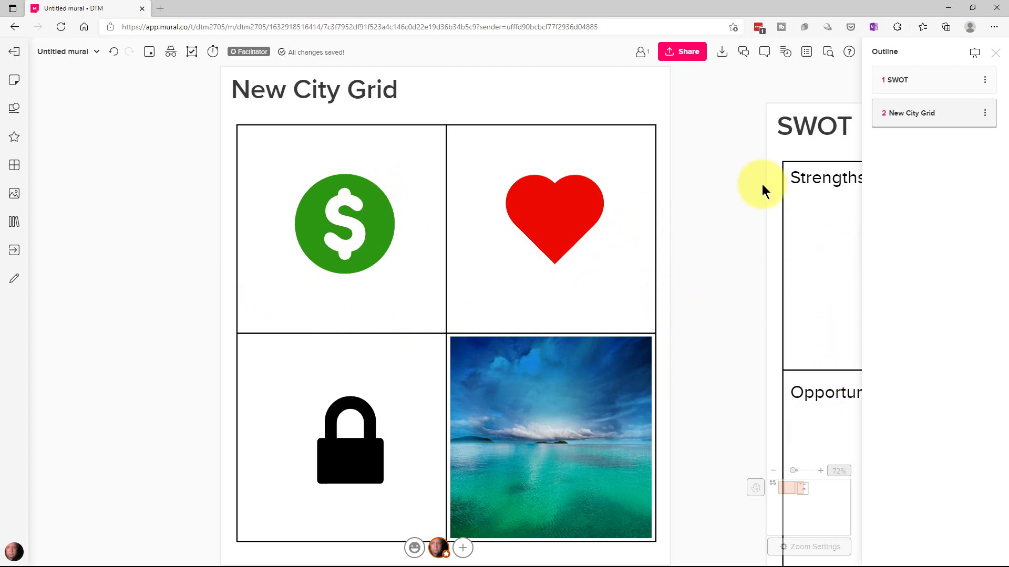
click(806, 52)
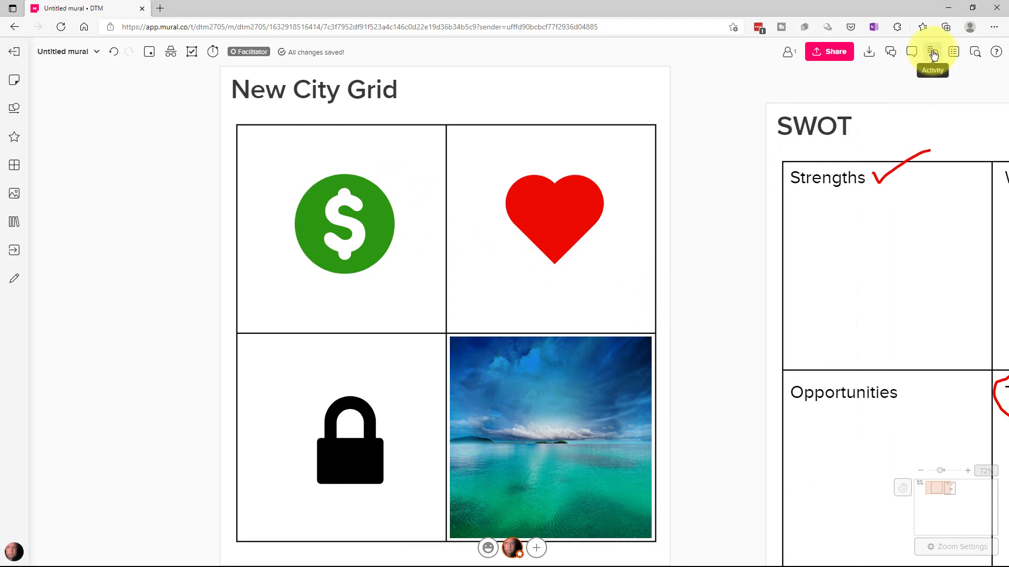
click(933, 56)
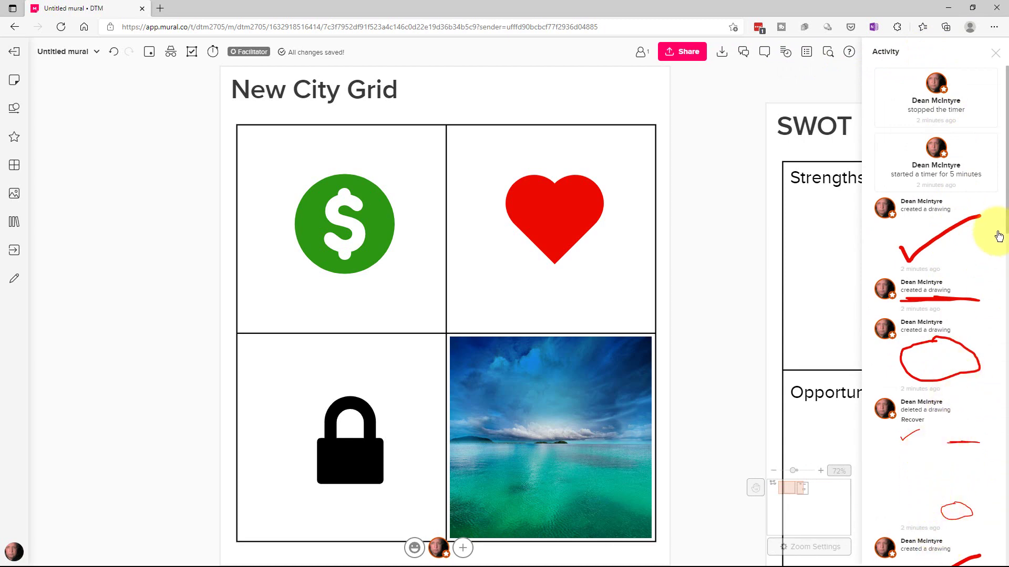
drag(1007, 226, 992, 322)
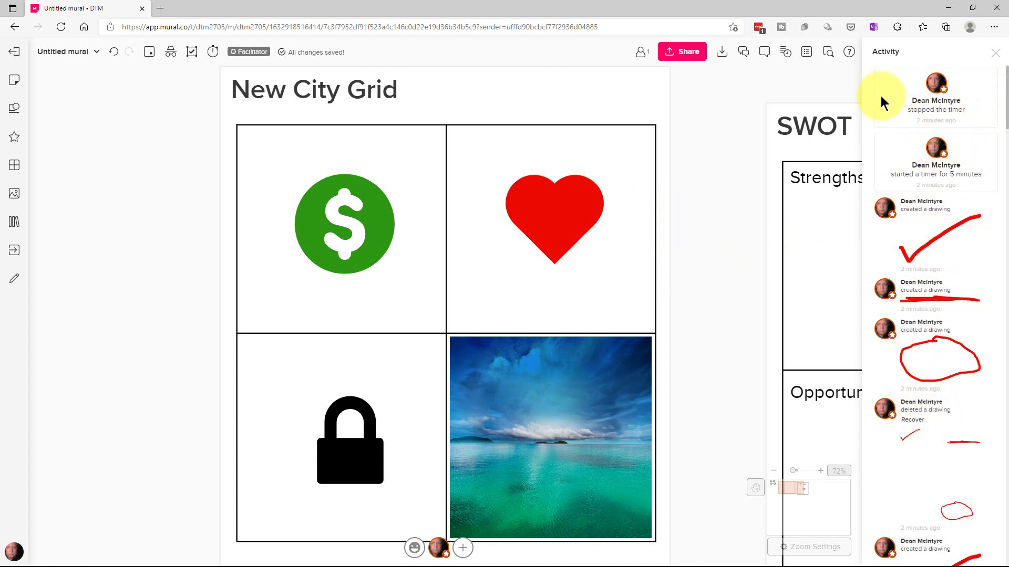
click(996, 54)
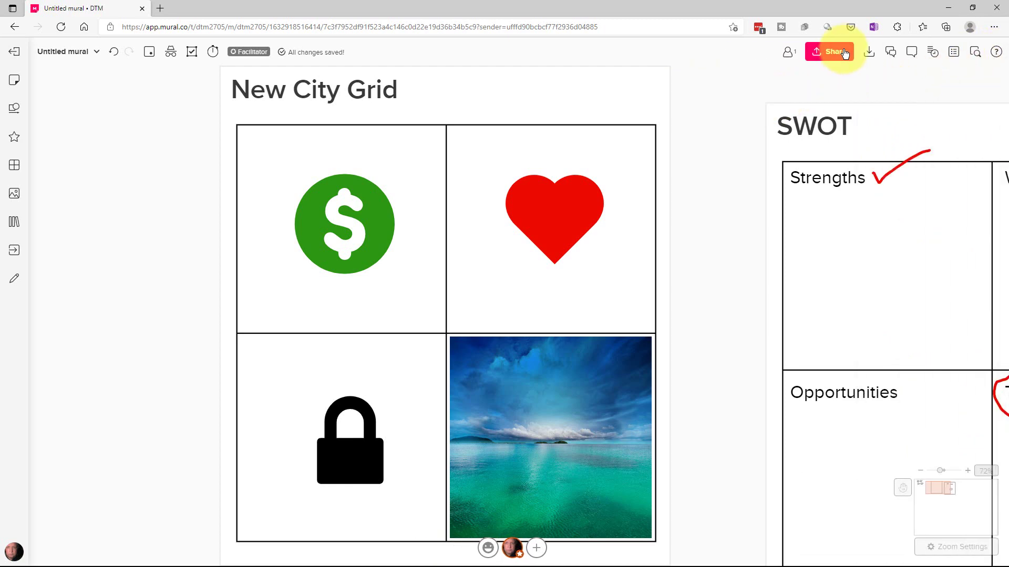
click(844, 52)
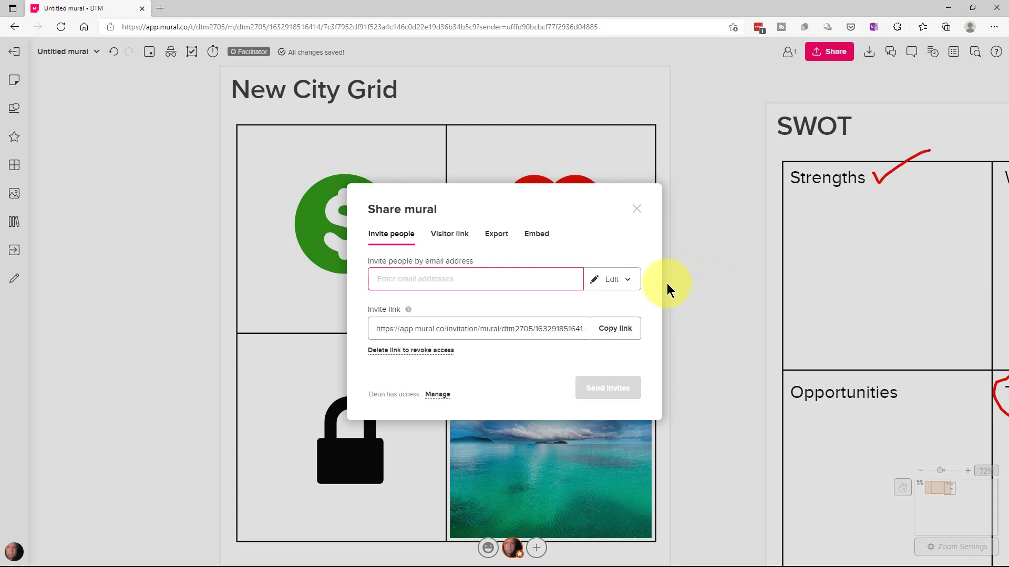
click(636, 211)
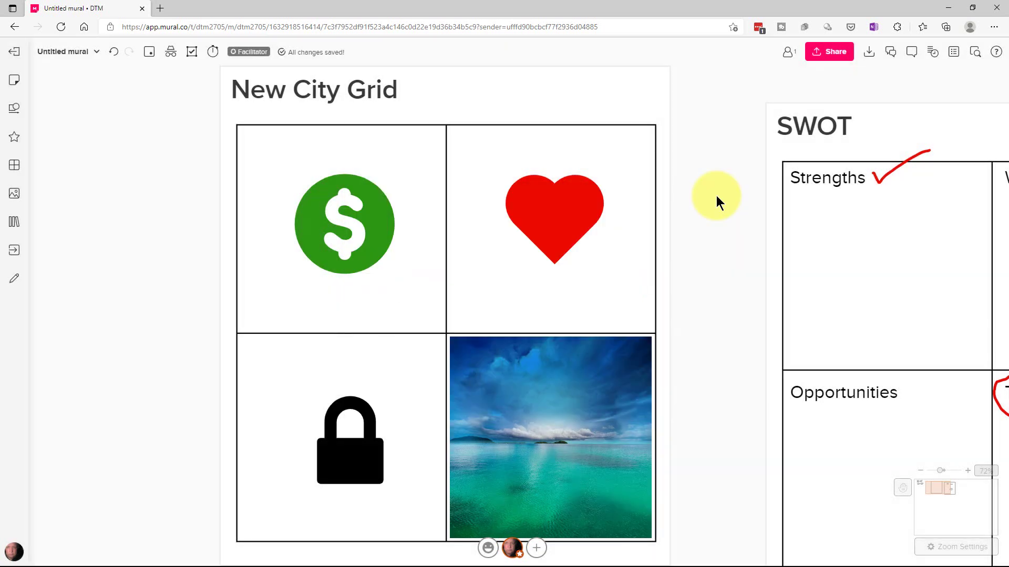